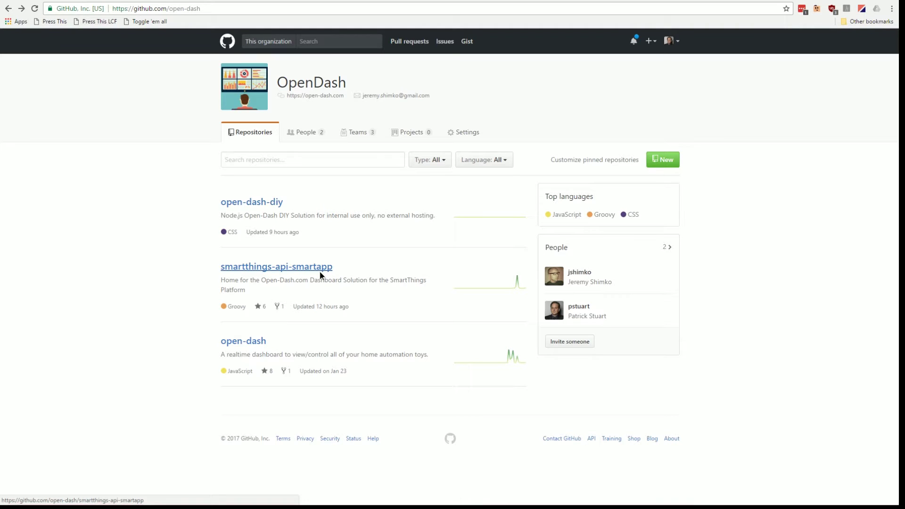
# - Open open-dash.groovy from the smartthings-api-smartapp repo's smartapps/opendash/open-dash.src folder on GitHub
pyautogui.click(320, 275)
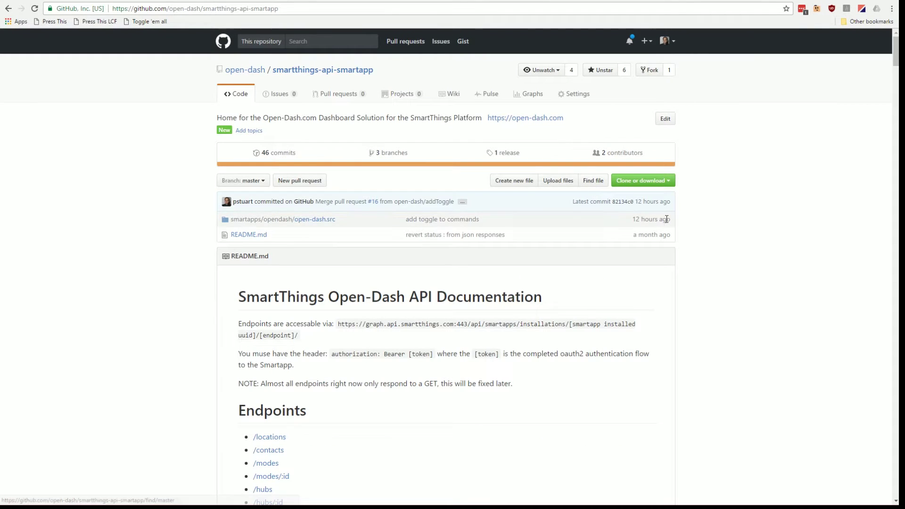
pyautogui.click(323, 224)
pyautogui.click(263, 194)
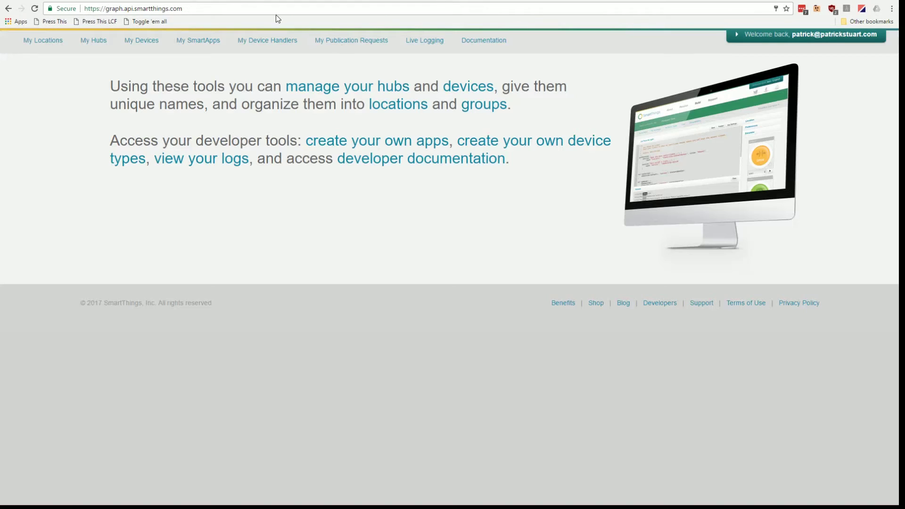
# - Start a new SmartApp from code and paste in the Open-Dash source
pyautogui.click(197, 42)
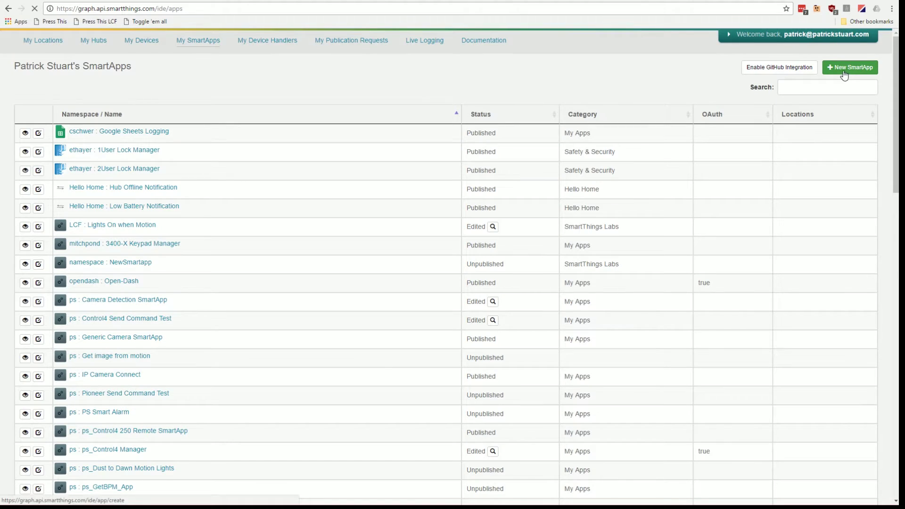
pyautogui.click(843, 75)
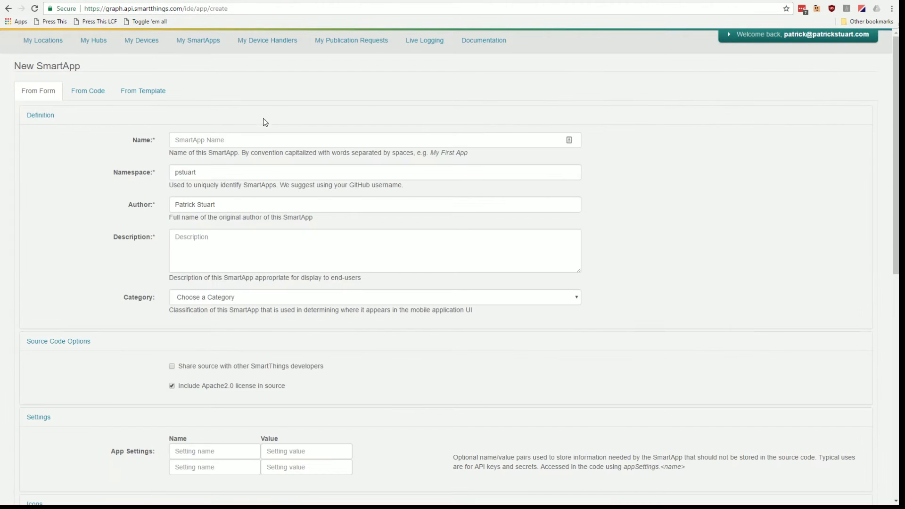
pyautogui.click(90, 94)
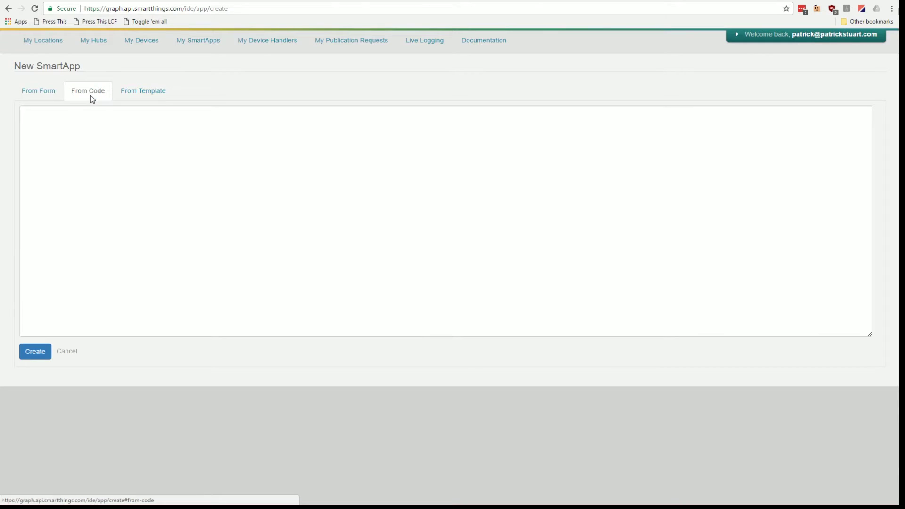
pyautogui.click(121, 120)
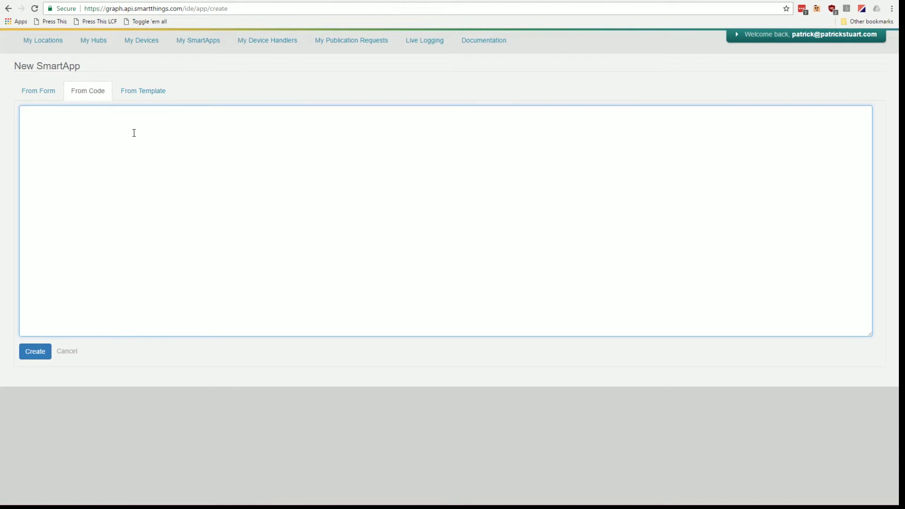
pyautogui.hotkey('ctrl', 'v')
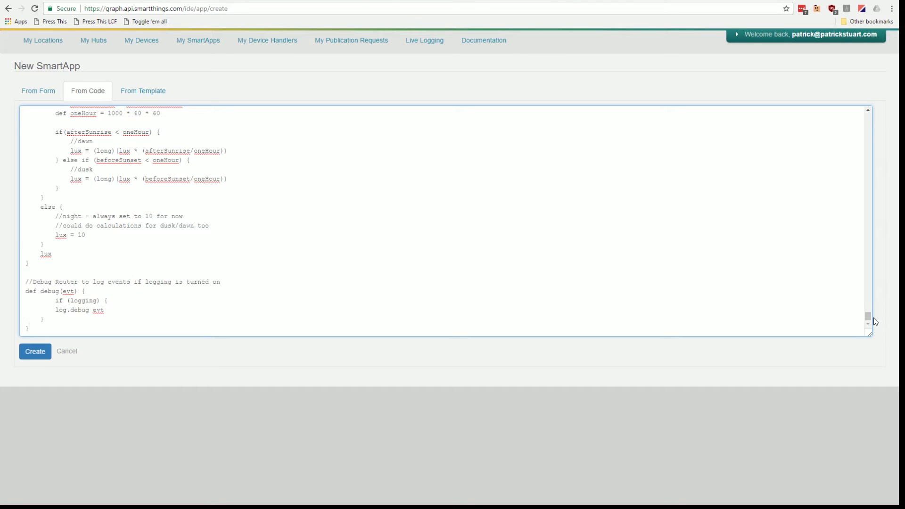
pyautogui.moveTo(869, 316); pyautogui.dragTo(723, 106)
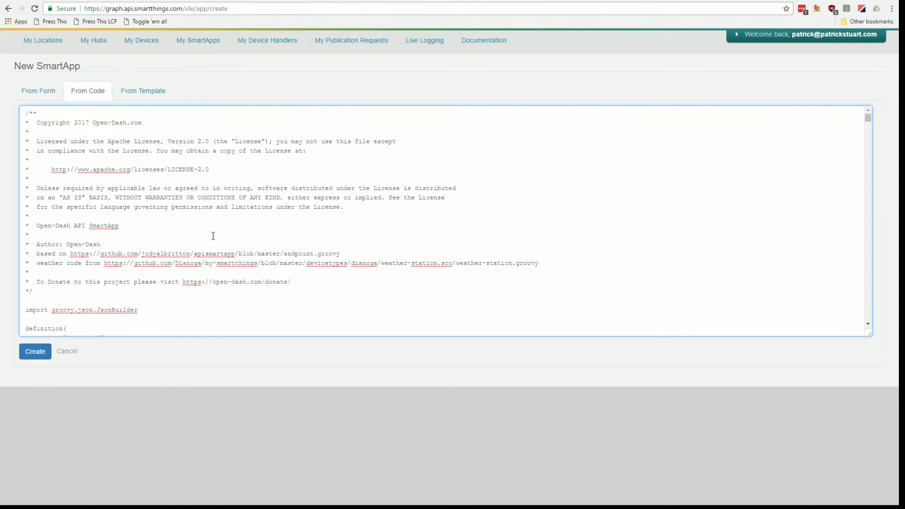
pyautogui.scroll(-3, 206, 236)
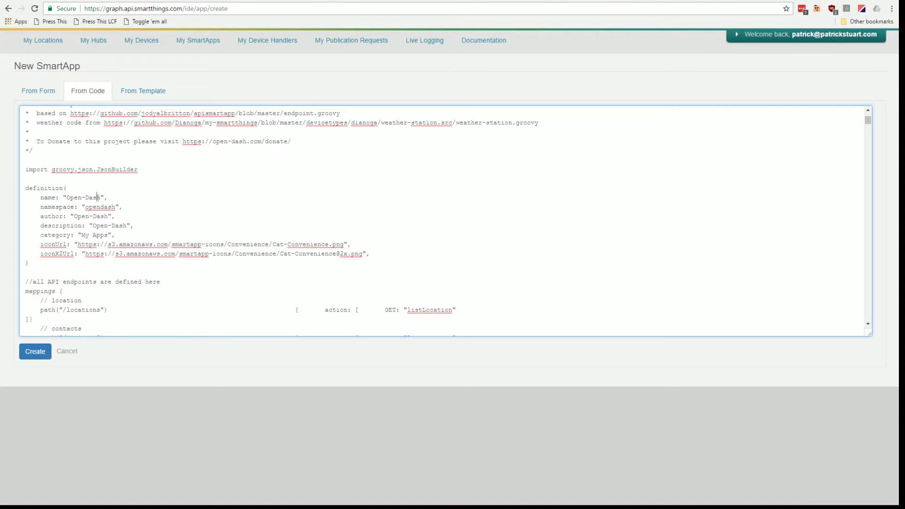
# - Rename the app to 'Open-Dash Demo' and create the SmartApp
pyautogui.click(101, 197)
pyautogui.write('Demo')
pyautogui.click(32, 353)
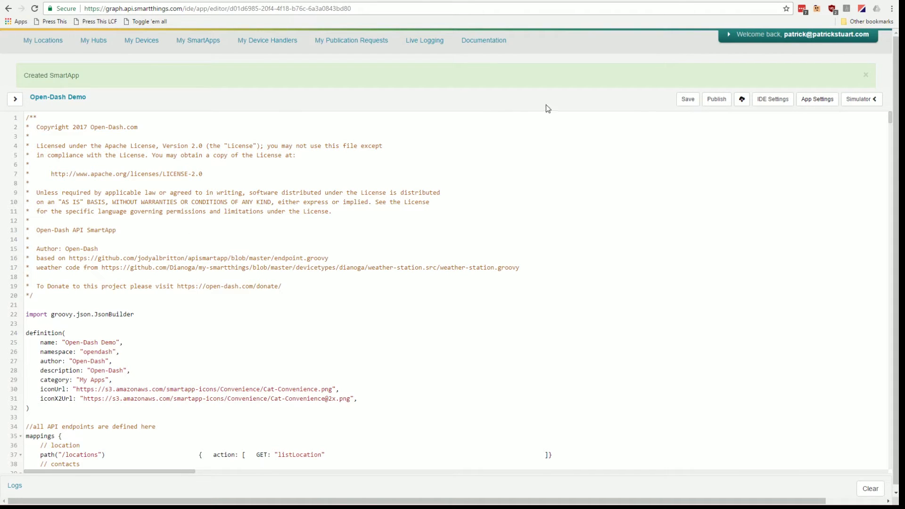
# - Save the Open-Dash Demo code and publish it For Me
pyautogui.click(688, 99)
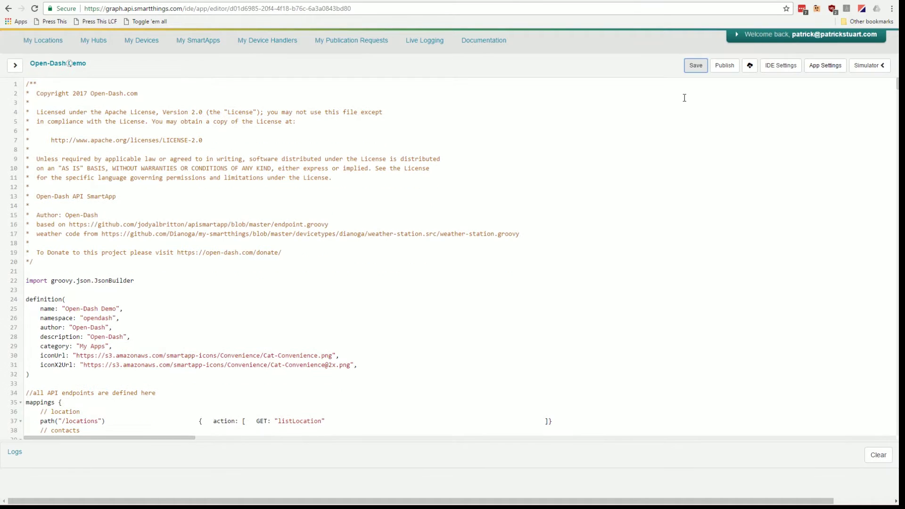
pyautogui.click(724, 69)
pyautogui.click(726, 84)
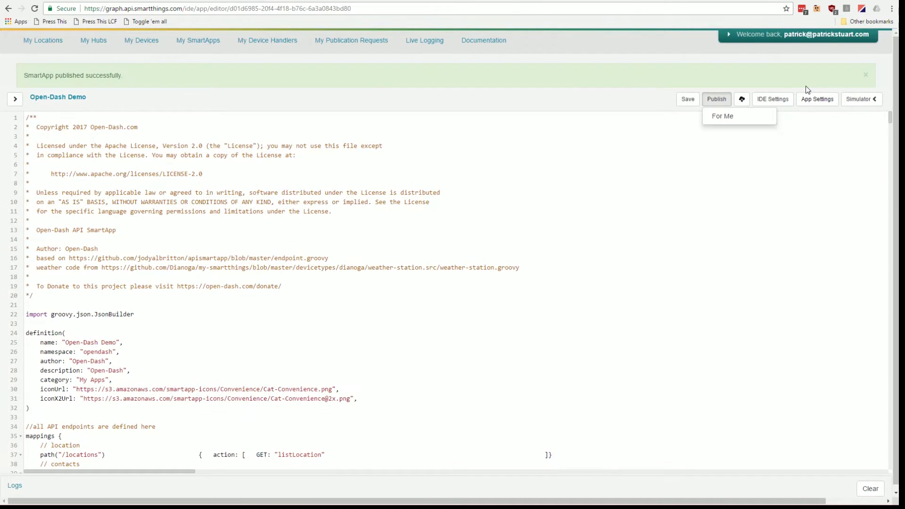
pyautogui.click(724, 117)
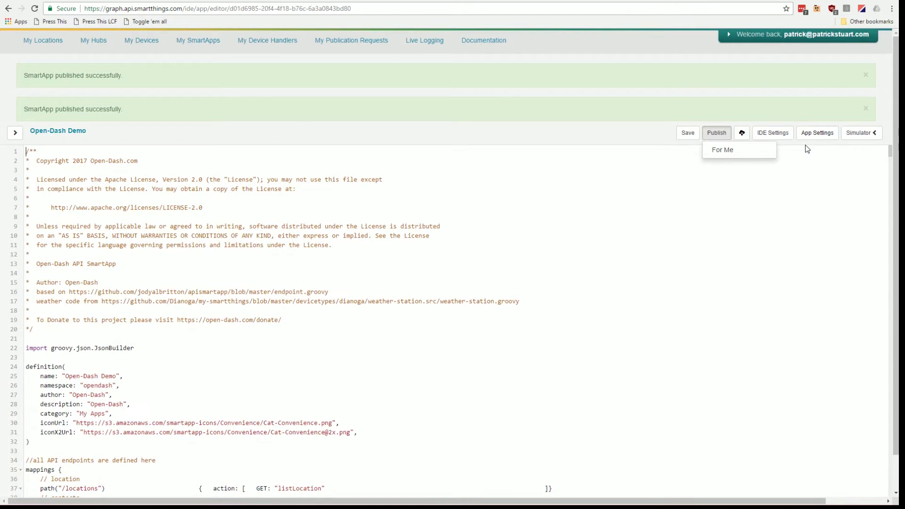
# - Enable OAuth in App Settings, update, and copy the generated client ID and secret
pyautogui.click(814, 135)
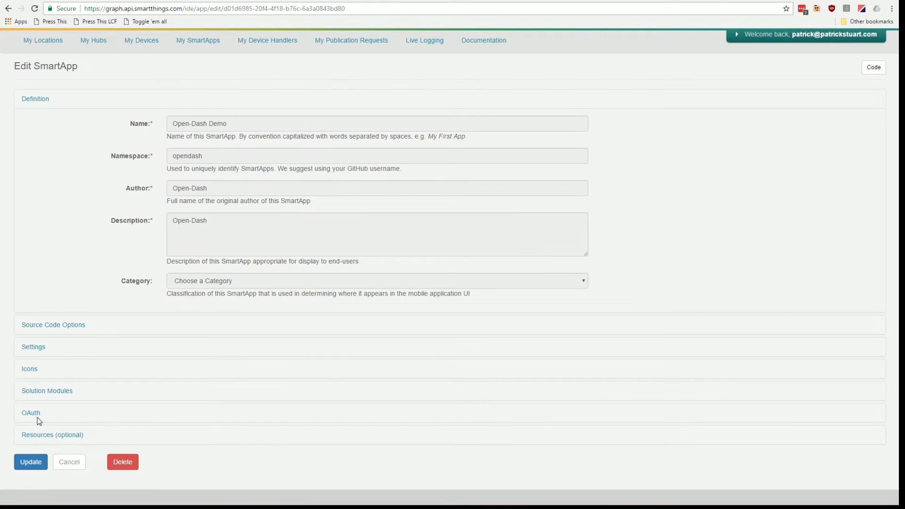
pyautogui.click(34, 419)
pyautogui.click(207, 441)
pyautogui.scroll(-3, 341, 383)
pyautogui.click(31, 477)
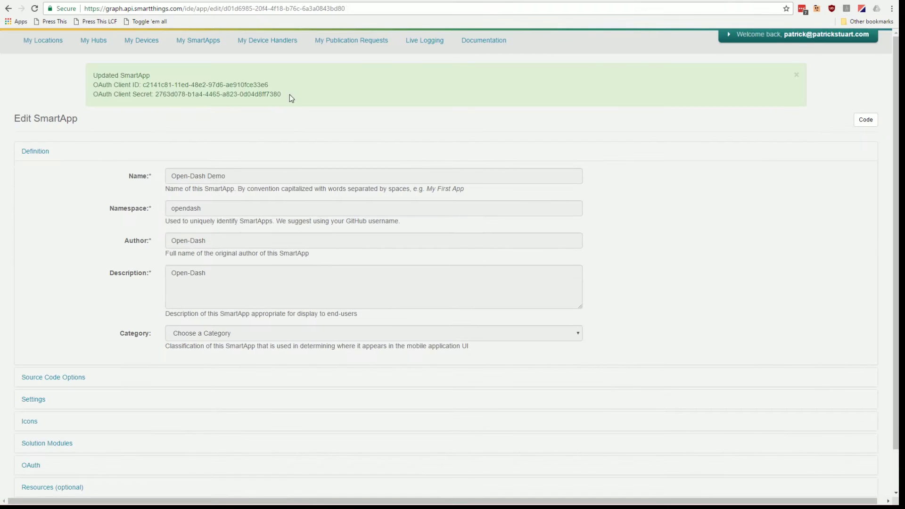
pyautogui.moveTo(282, 95); pyautogui.dragTo(88, 84)
pyautogui.hotkey('ctrl', 'c')
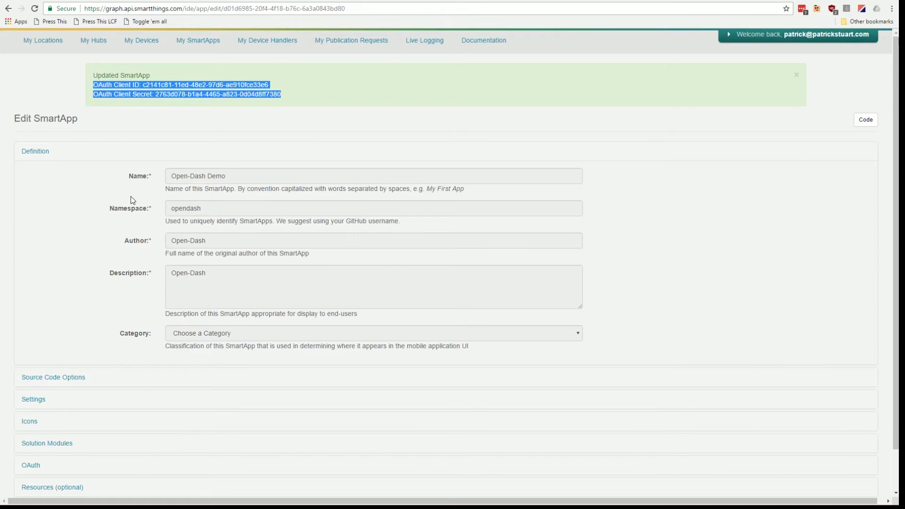
pyautogui.press('super')
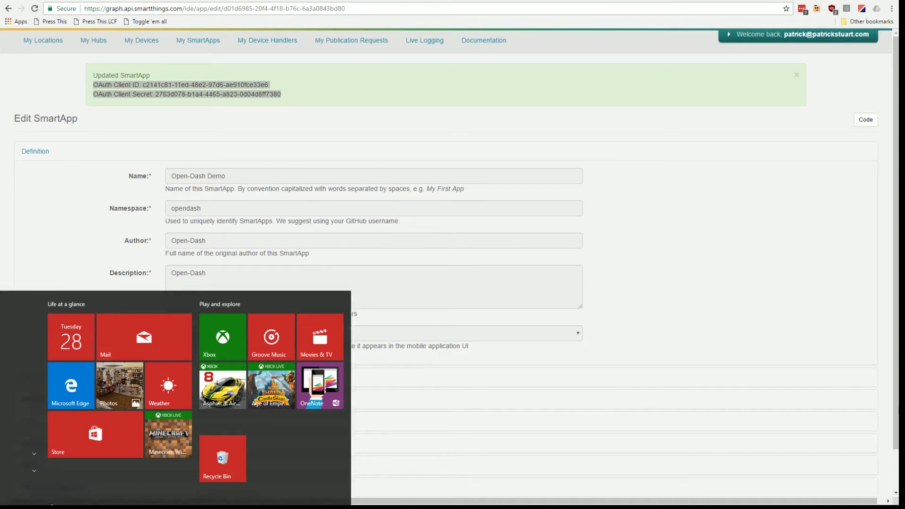
# - Paste the OAuth client ID and secret into a new Notepad note
pyautogui.write('notepad')
pyautogui.press('Return')
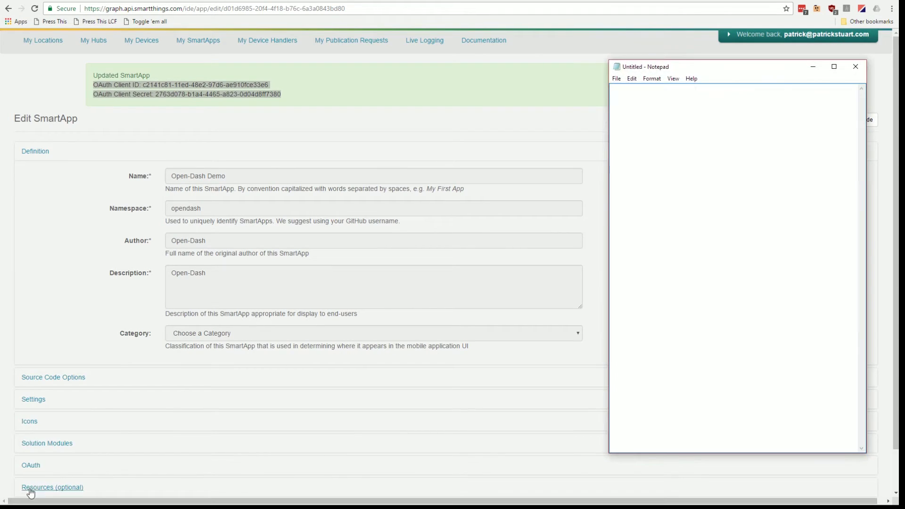
pyautogui.hotkey('ctrl', 'v')
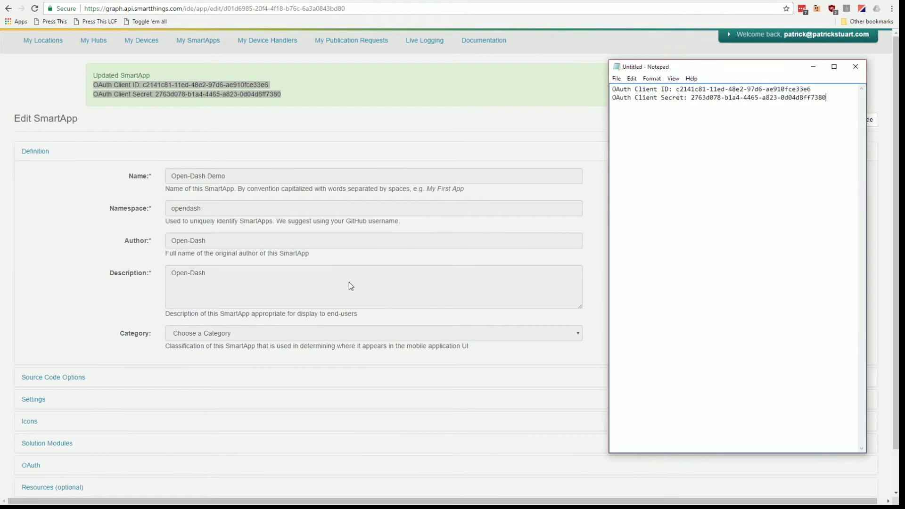
# - Copy the open-dash-diy repository's clone URL from GitHub
pyautogui.click(429, 130)
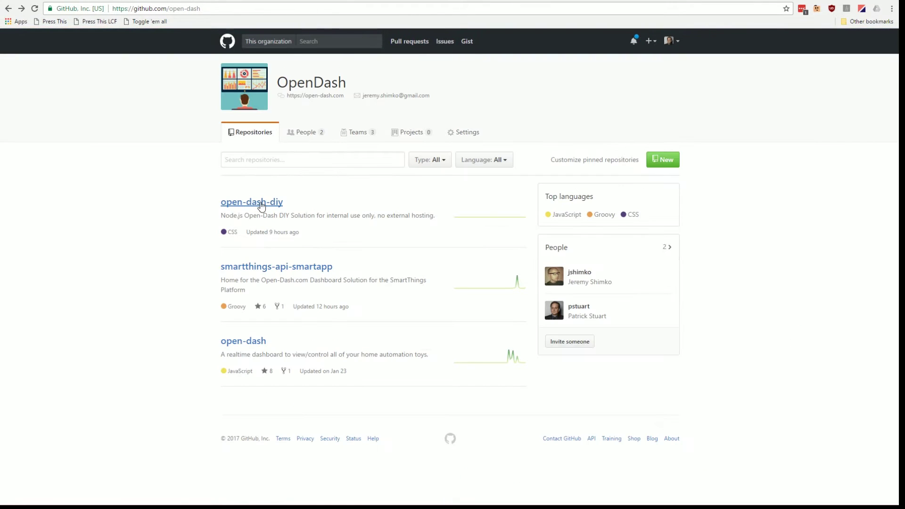
pyautogui.click(262, 204)
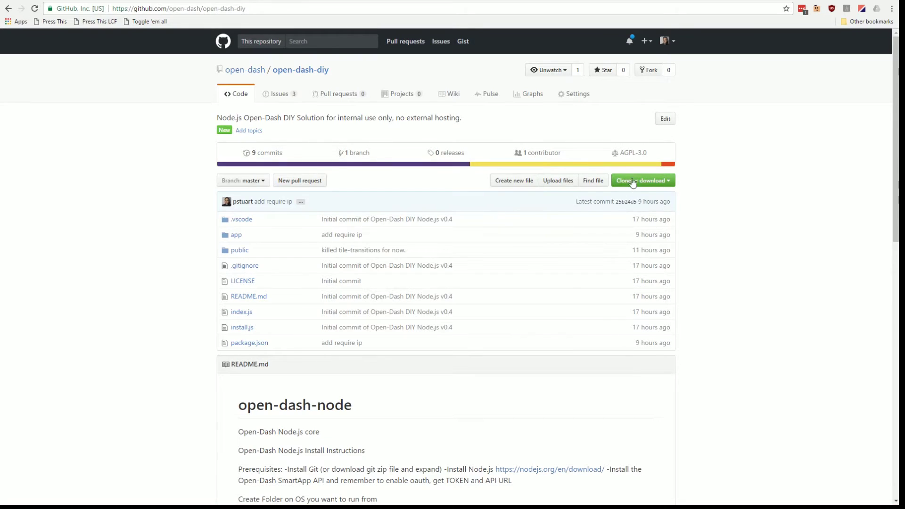
pyautogui.click(637, 181)
pyautogui.click(607, 231)
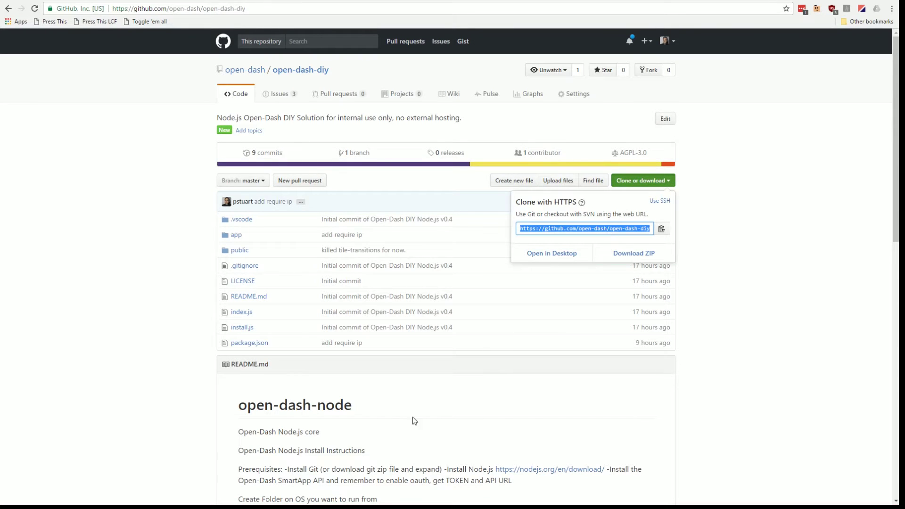
pyautogui.hotkey('alt', 'Tab')
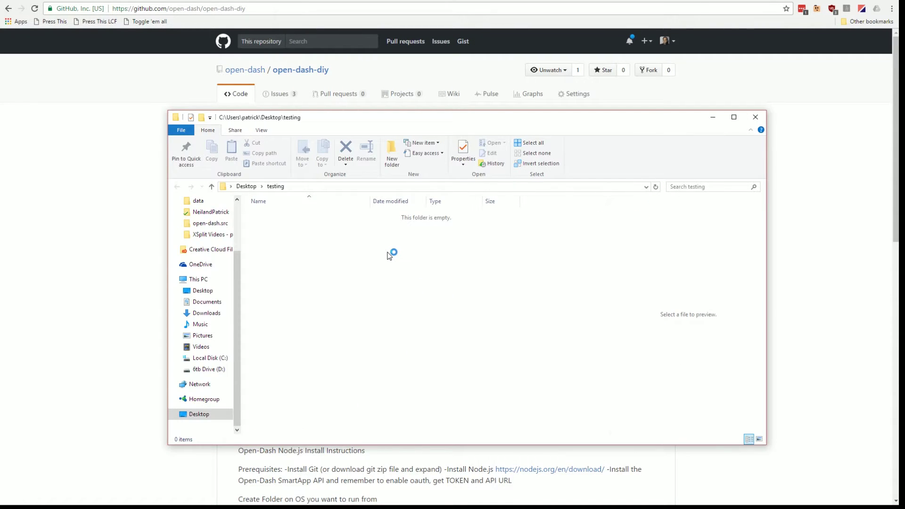
# - Open a command prompt in the testing folder and git clone the open-dash-diy repo
pyautogui.rightClick(360, 245)
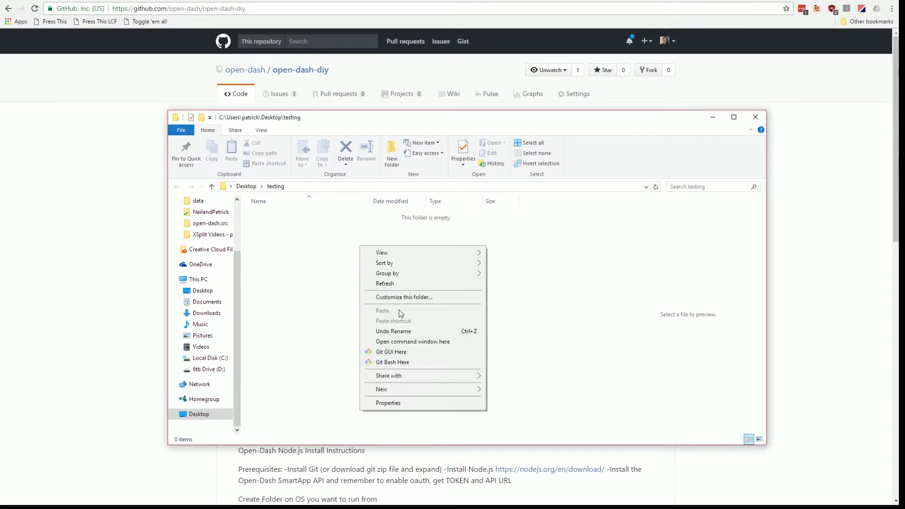
pyautogui.click(417, 343)
pyautogui.moveTo(191, 37); pyautogui.dragTo(382, 85)
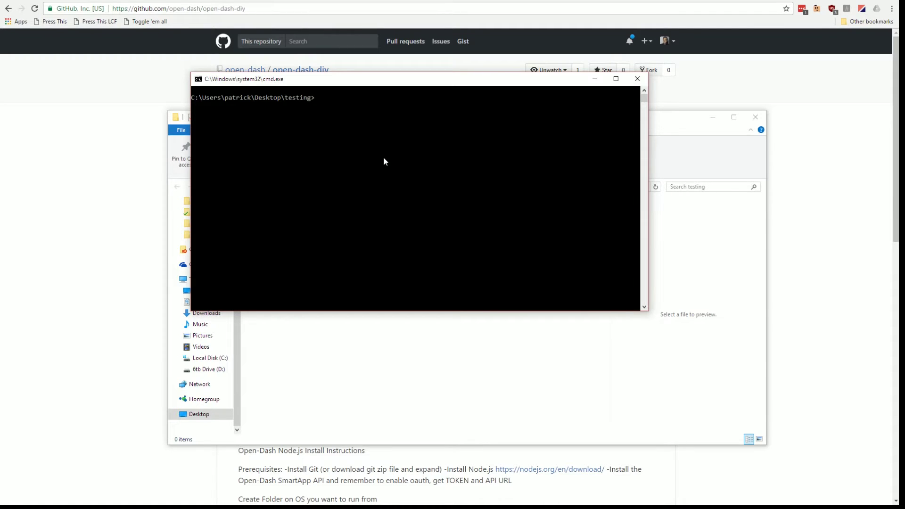
pyautogui.write('git clone')
pyautogui.write('https://github.com/open-dash/open-dash-diy.git')
pyautogui.press('Return')
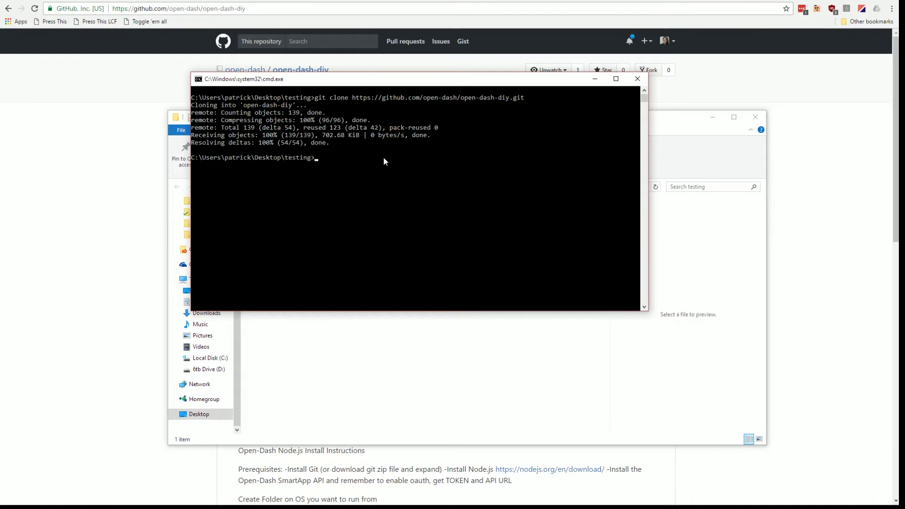
# - Run cd open-dash-diy and then npm install
pyautogui.write('cd open-dash-diy')
pyautogui.press('Return')
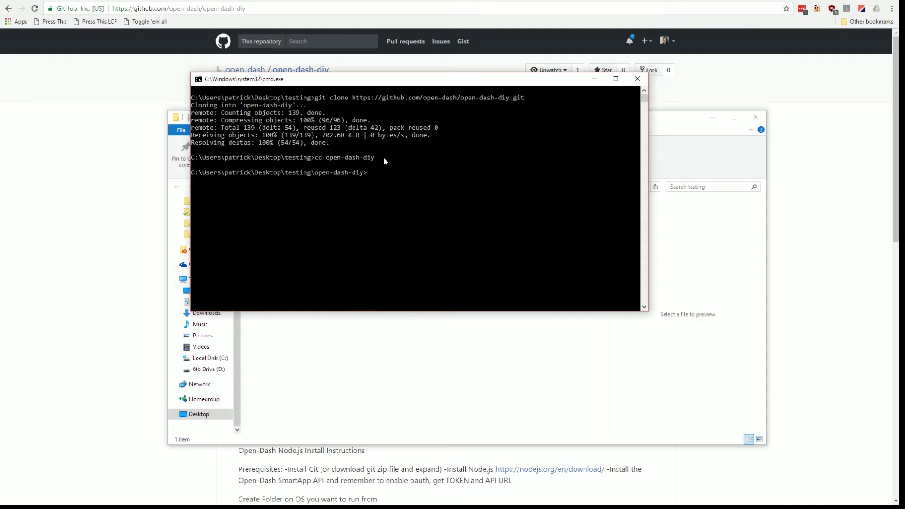
pyautogui.write('npm install')
pyautogui.press('Return')
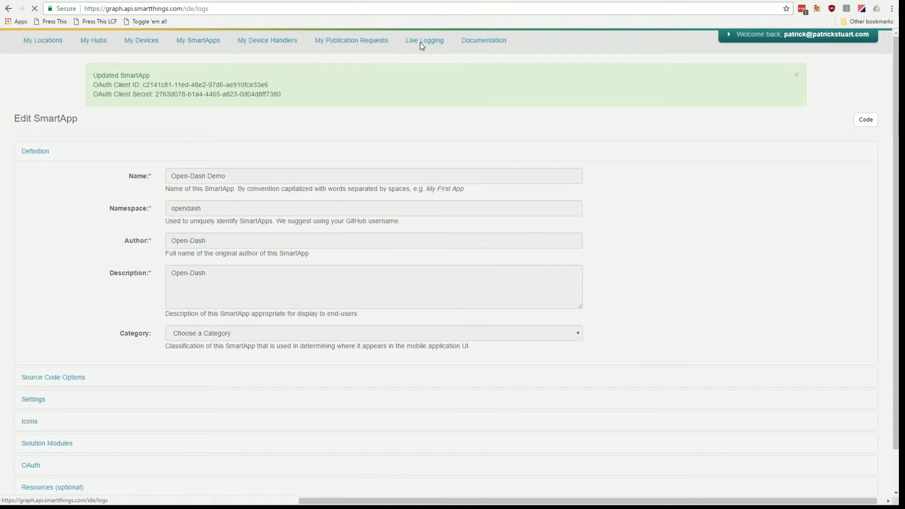
# - Open the IDE's Live Logging console, then return to the npm install terminal
pyautogui.click(421, 43)
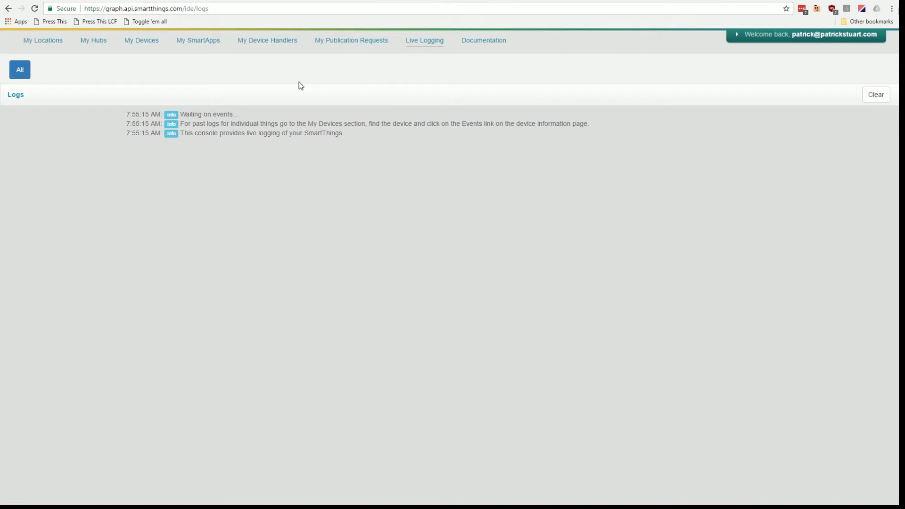
pyautogui.hotkey('alt', 'Tab')
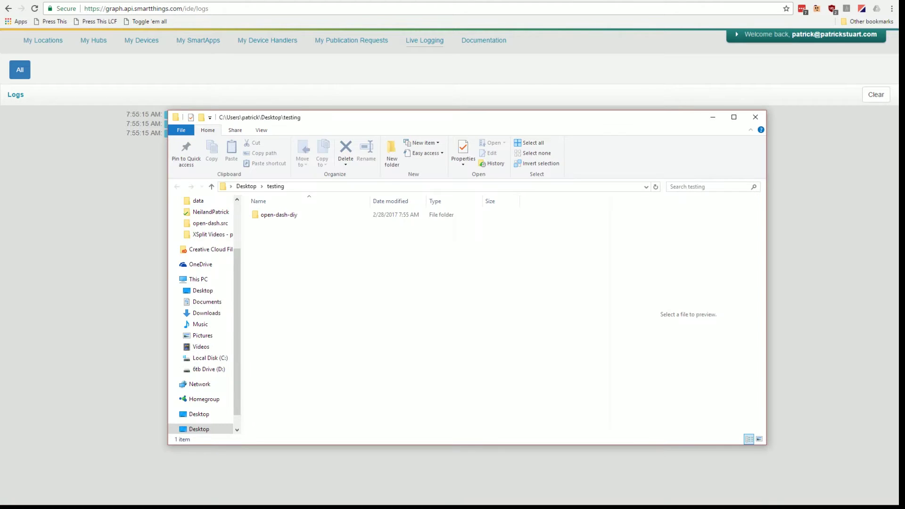
pyautogui.hotkey('alt', 'Tab')
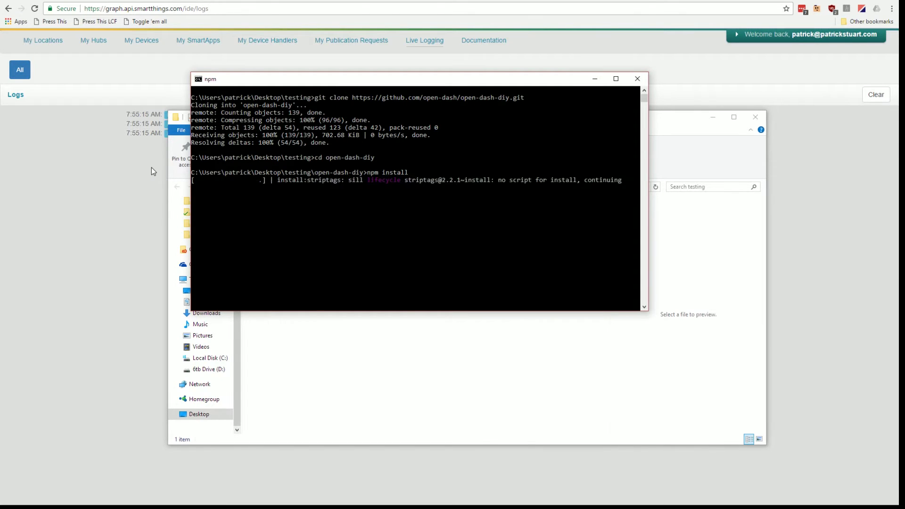
# - Run node install for the blank config, then node index to start the server
pyautogui.click(440, 278)
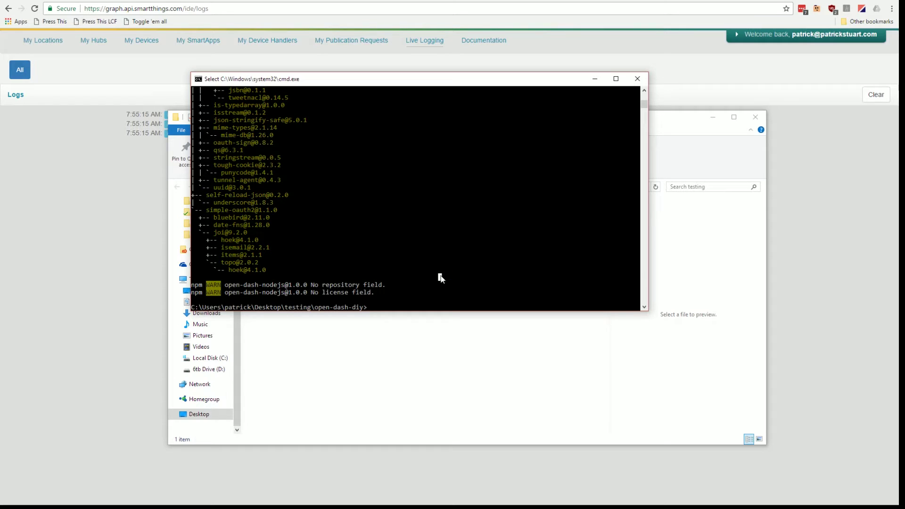
pyautogui.write('node.inst')
pyautogui.press('BackSpace')
pyautogui.press('BackSpace')
pyautogui.press('BackSpace')
pyautogui.press('BackSpace')
pyautogui.press('BackSpace')
pyautogui.write('install')
pyautogui.press('Return')
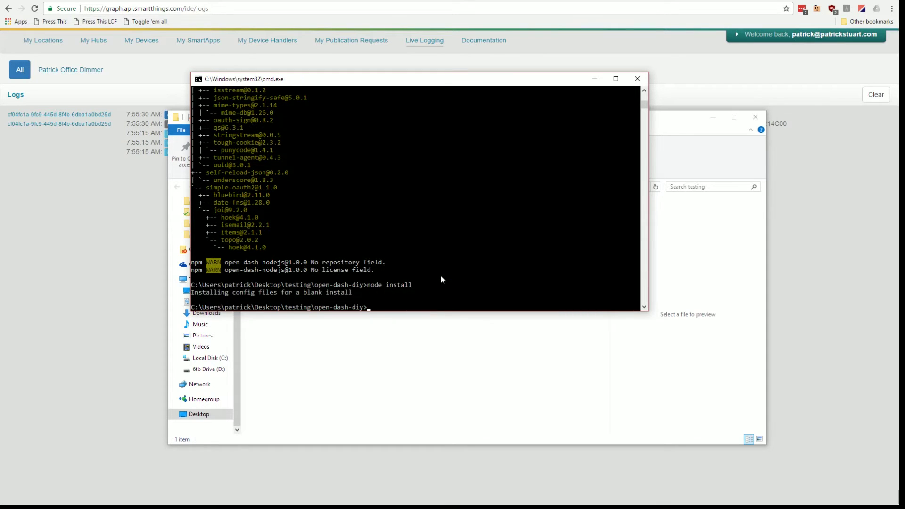
pyautogui.write('node index')
pyautogui.press('Return')
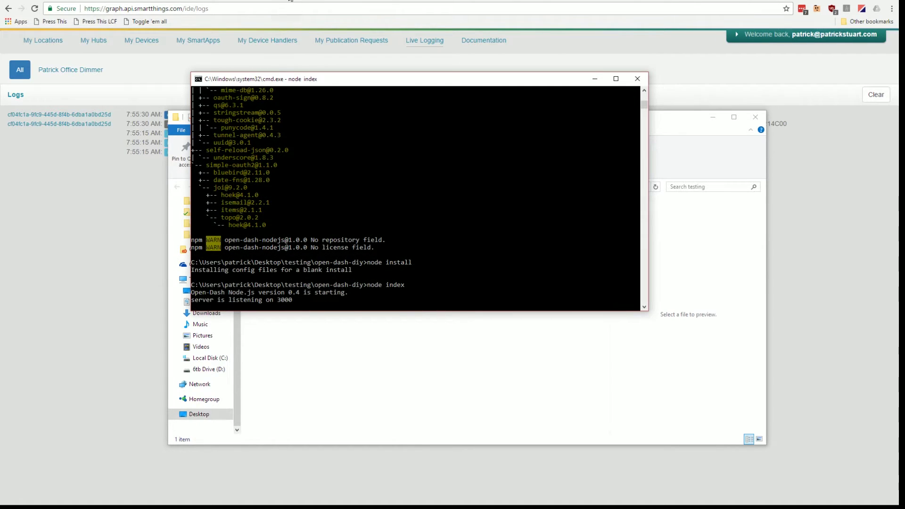
# - Load localhost:3000 in a new browser tab
pyautogui.click(291, 1)
pyautogui.write('localhost:3000')
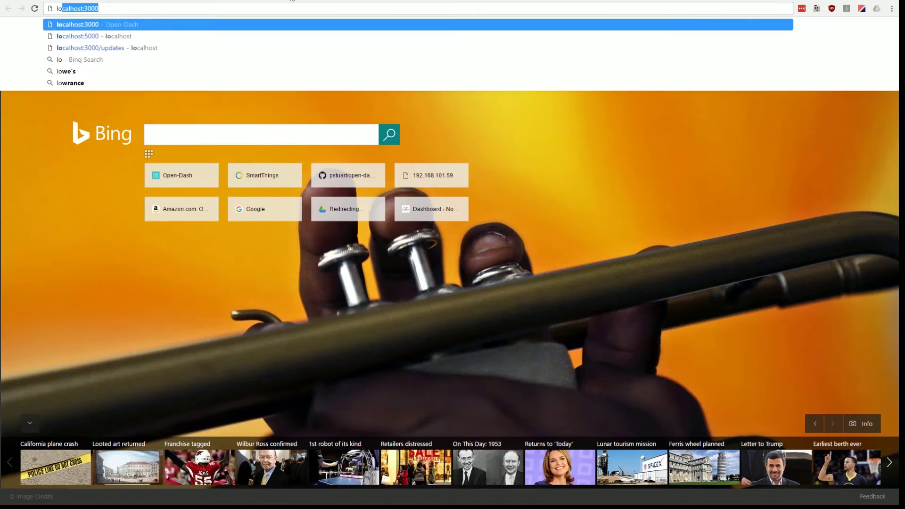
pyautogui.press('Return')
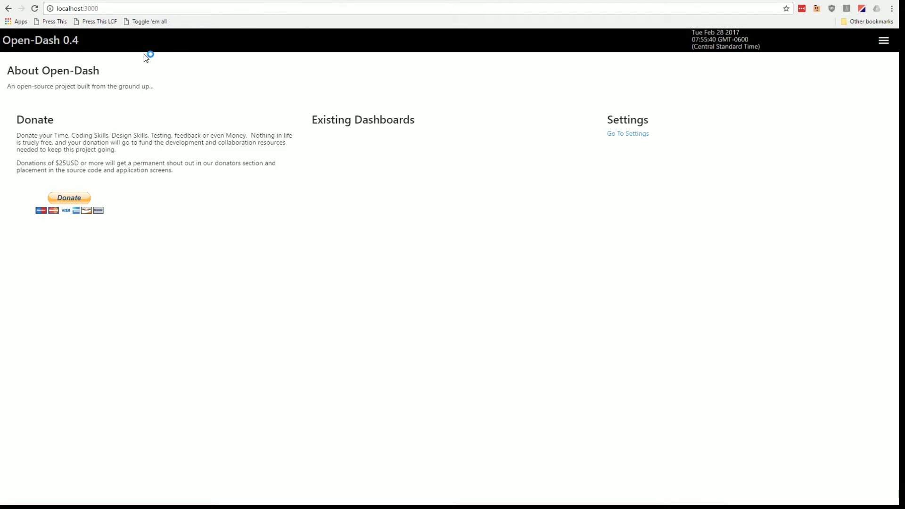
# - On the Open-Dash Settings page, paste the client ID copied from Notepad
pyautogui.click(634, 134)
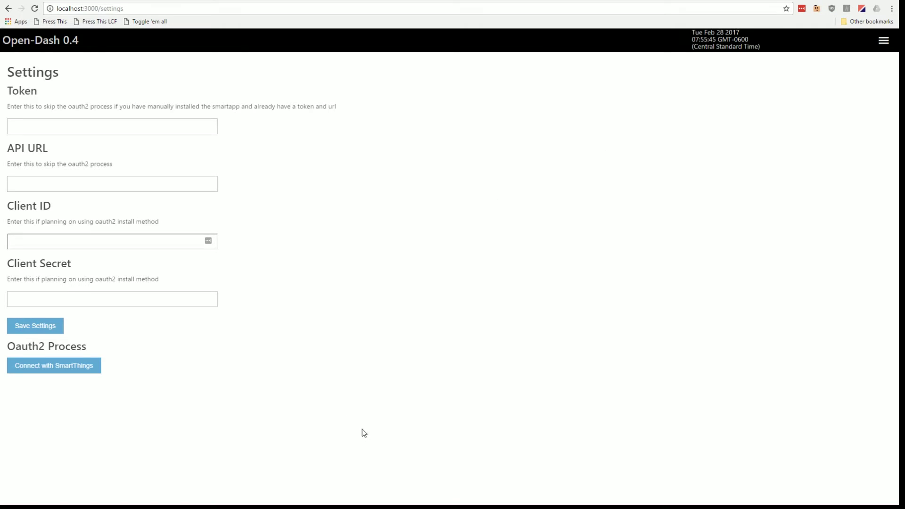
pyautogui.click(538, 501)
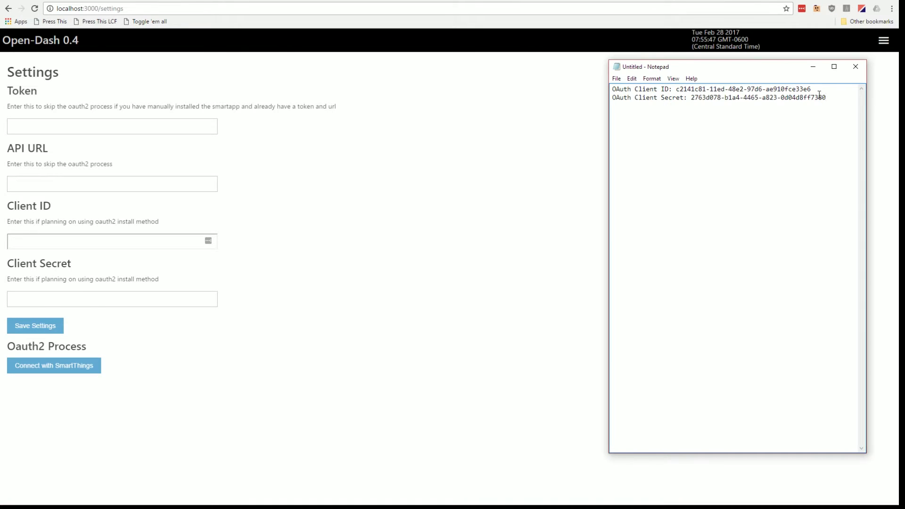
pyautogui.moveTo(820, 90); pyautogui.dragTo(677, 90)
pyautogui.hotkey('ctrl', 'c')
pyautogui.click(137, 244)
pyautogui.hotkey('ctrl', 'v')
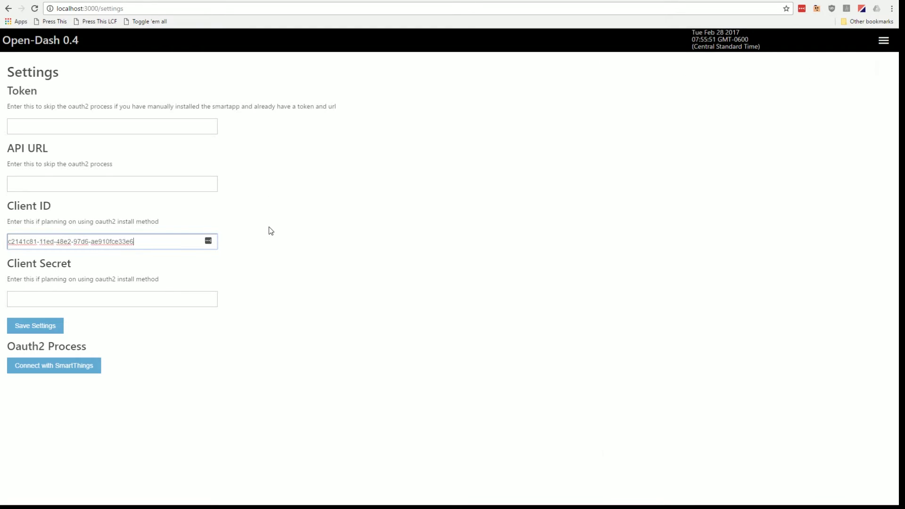
# - Paste the client secret from Notepad and save the settings
pyautogui.hotkey('alt', 'Tab')
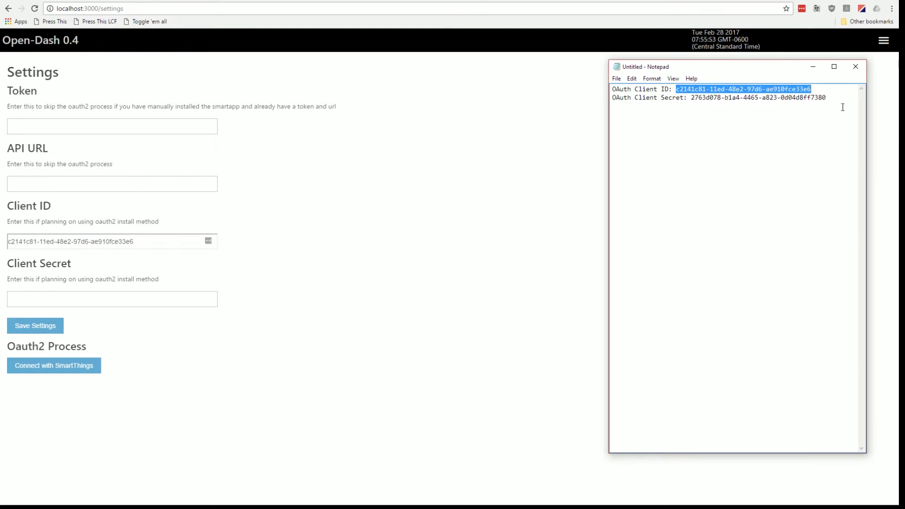
pyautogui.moveTo(829, 98); pyautogui.dragTo(691, 100)
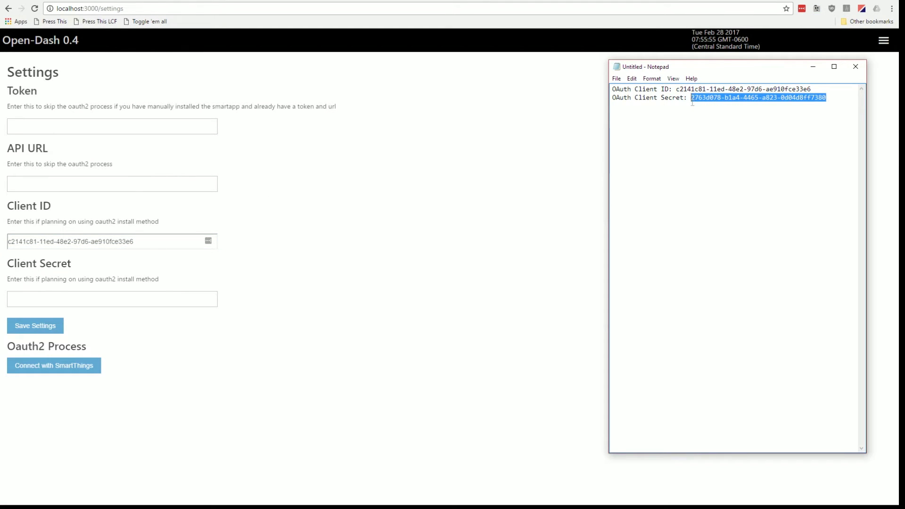
pyautogui.hotkey('ctrl', 'c')
pyautogui.click(177, 293)
pyautogui.hotkey('ctrl', 'v')
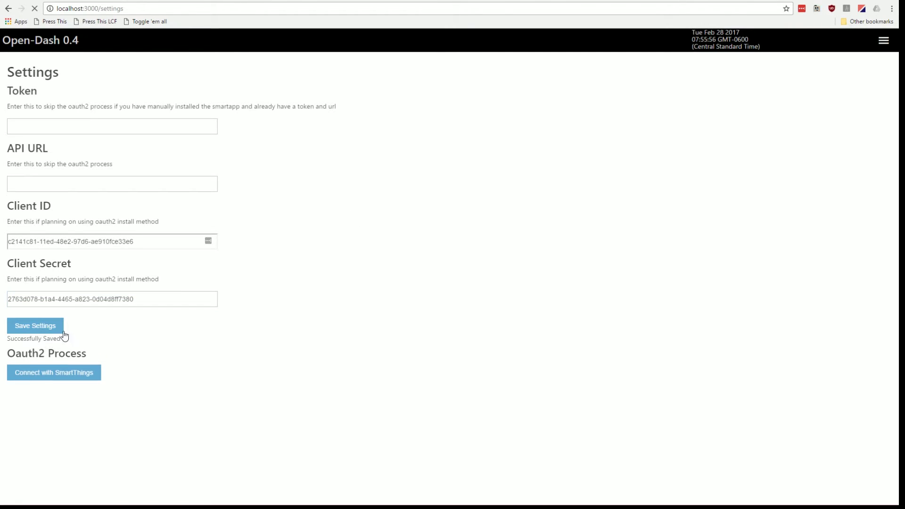
pyautogui.click(38, 330)
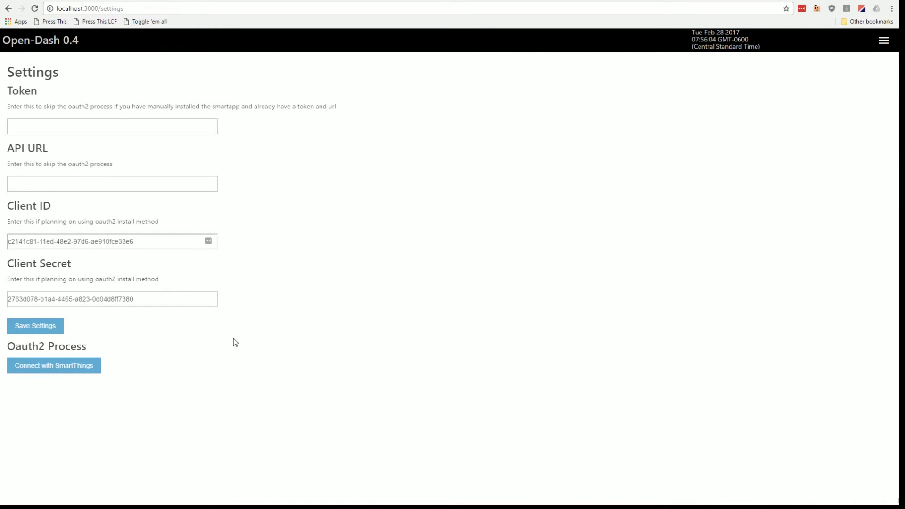
# - Connect with SmartThings, choose the Home location with all devices, and authorize
pyautogui.click(52, 372)
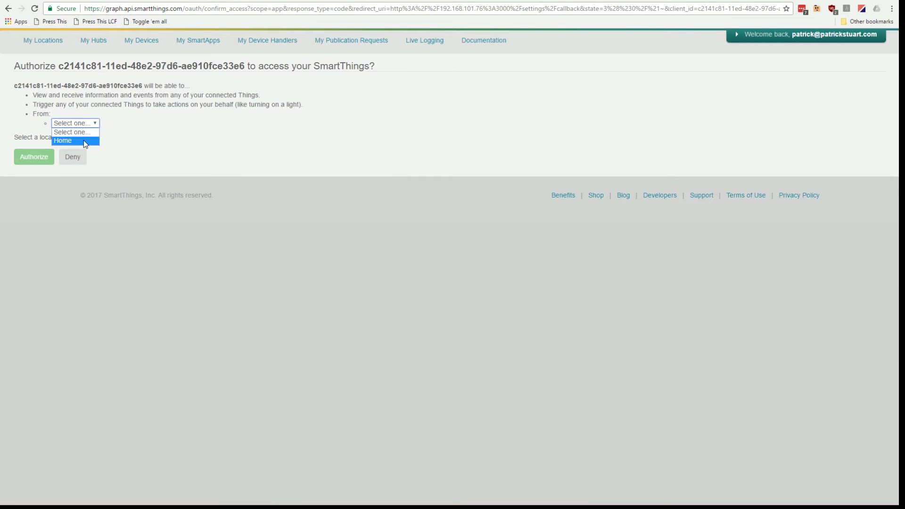
pyautogui.click(83, 142)
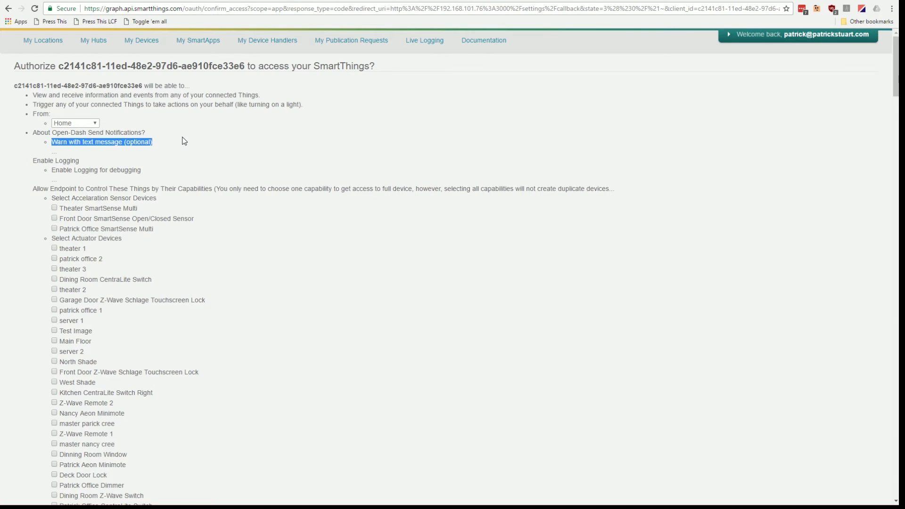
pyautogui.scroll(-20, 184, 141)
pyautogui.scroll(20, 183, 143)
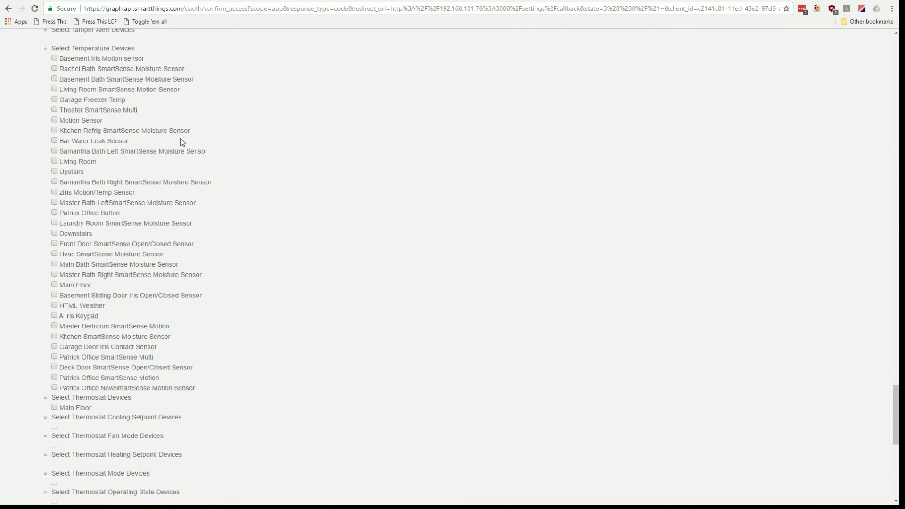
pyautogui.tripleClick(182, 143)
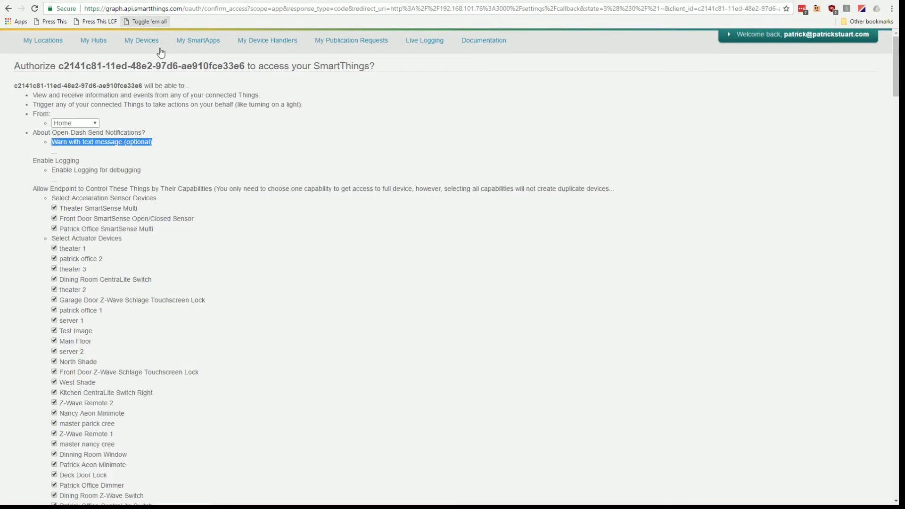
pyautogui.click(253, 136)
pyautogui.scroll(-20, 253, 135)
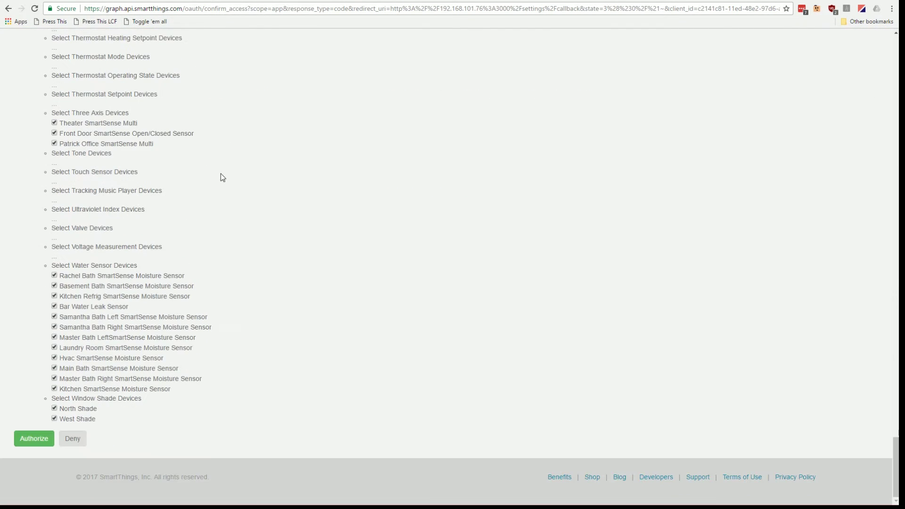
pyautogui.click(33, 438)
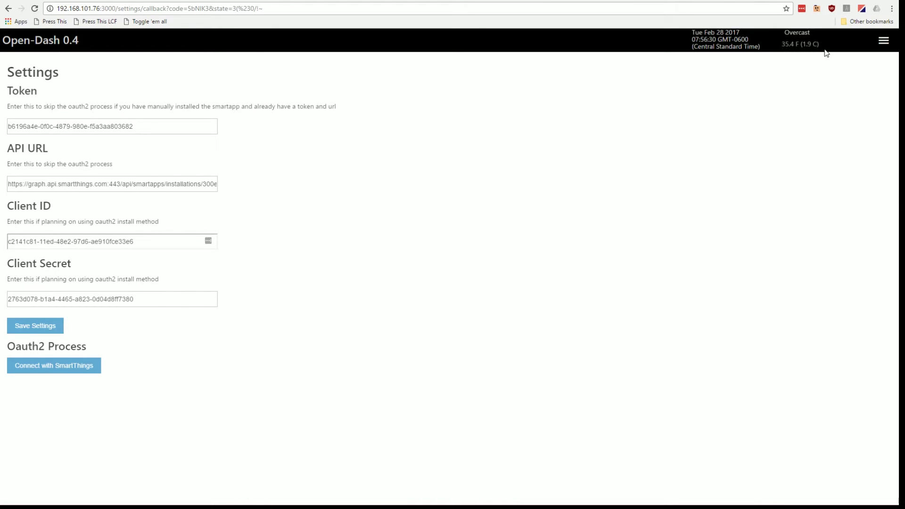
pyautogui.click(883, 41)
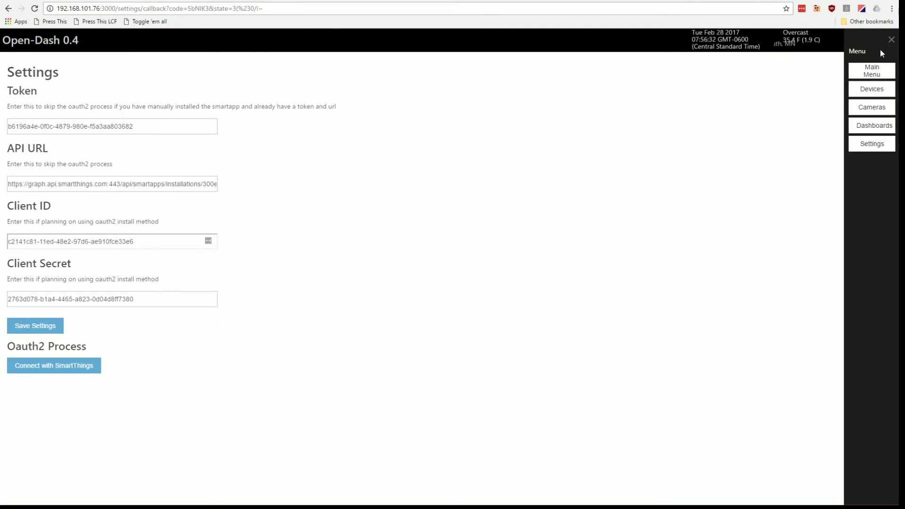
# - On the Devices page, get devices from SmartThings and save them
pyautogui.click(875, 90)
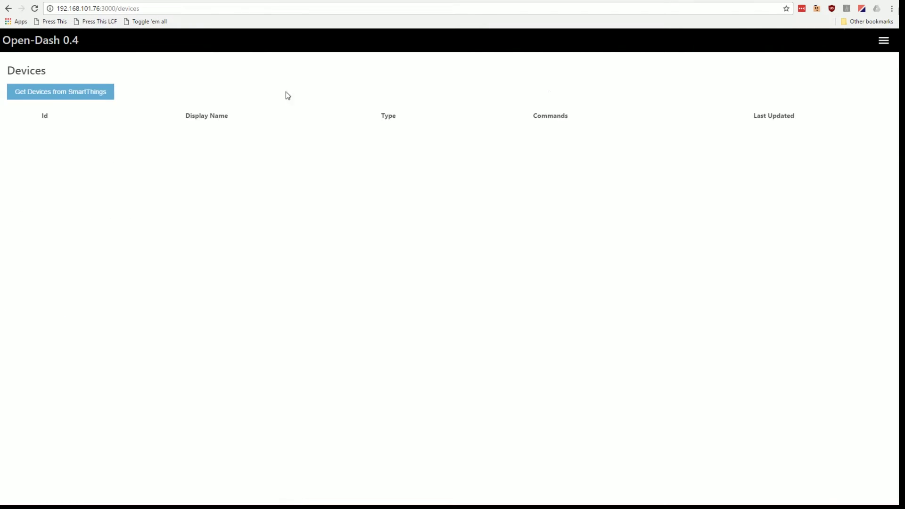
pyautogui.click(66, 95)
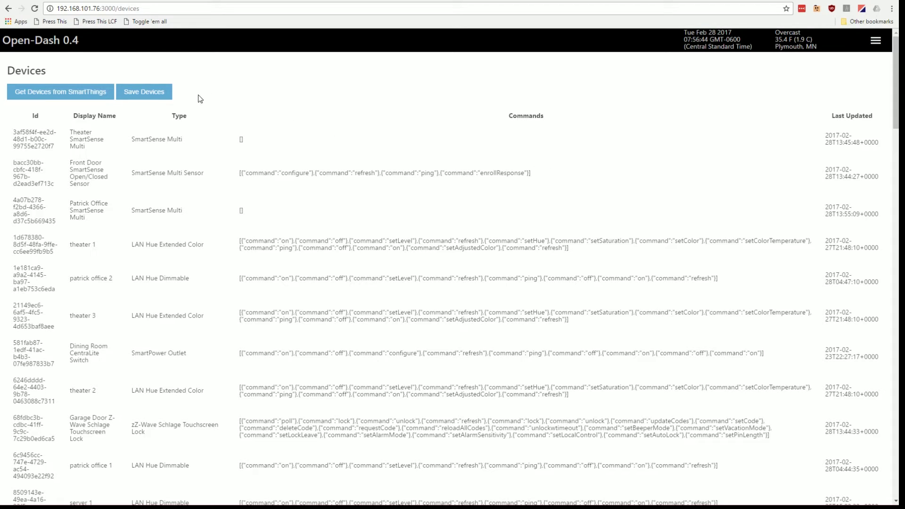
pyautogui.click(146, 92)
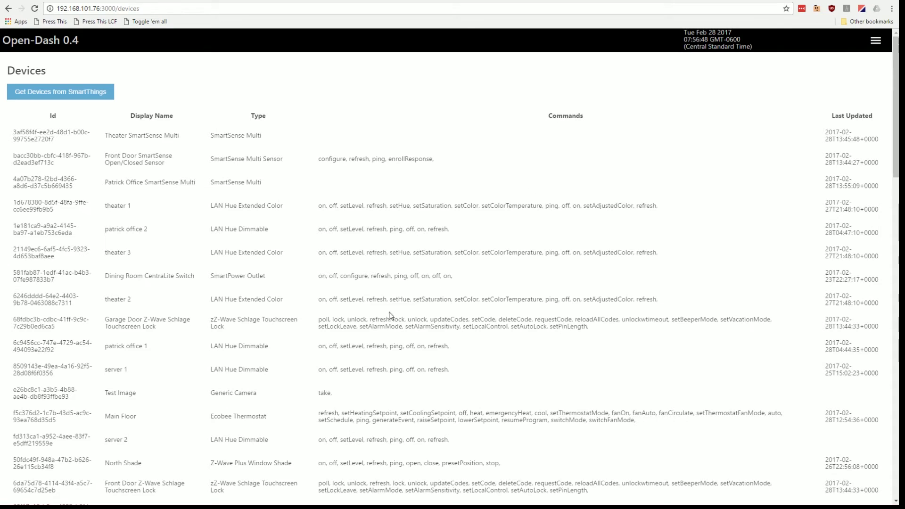
pyautogui.click(876, 41)
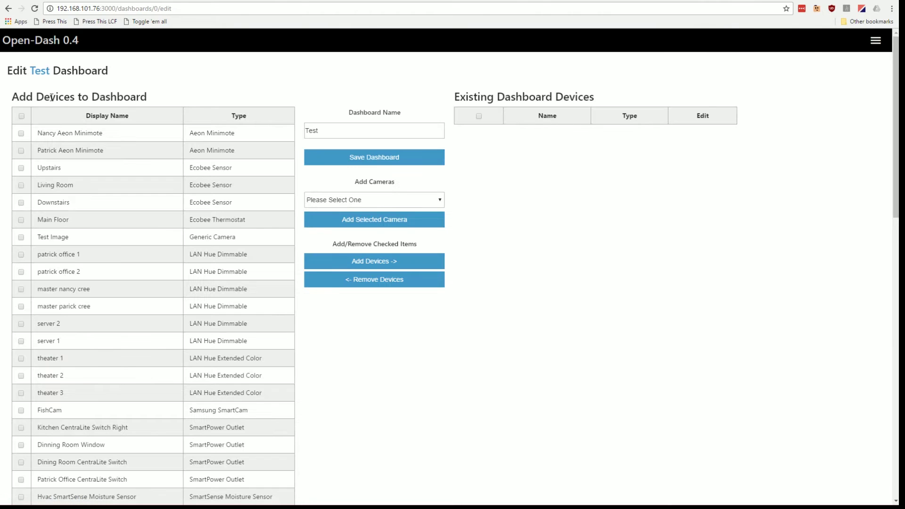
# - Add all available devices to the Test dashboard and view its tile grid
pyautogui.click(21, 116)
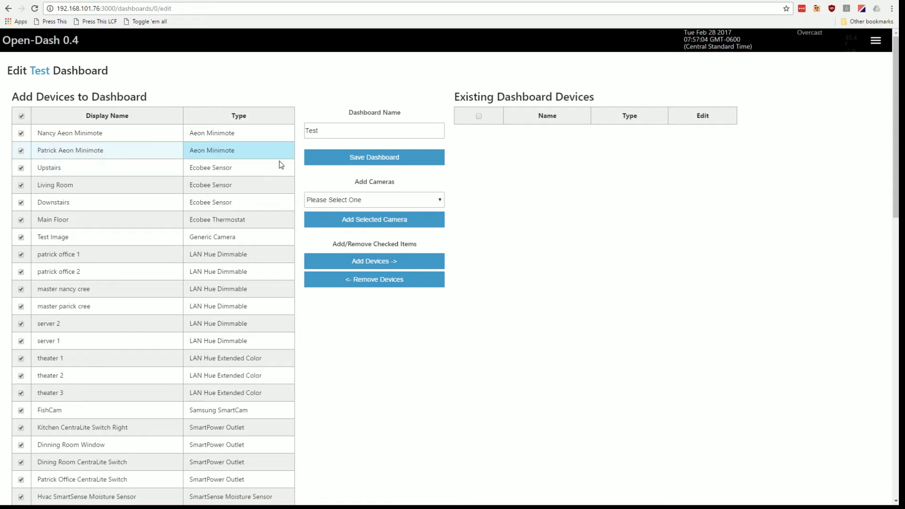
pyautogui.click(376, 265)
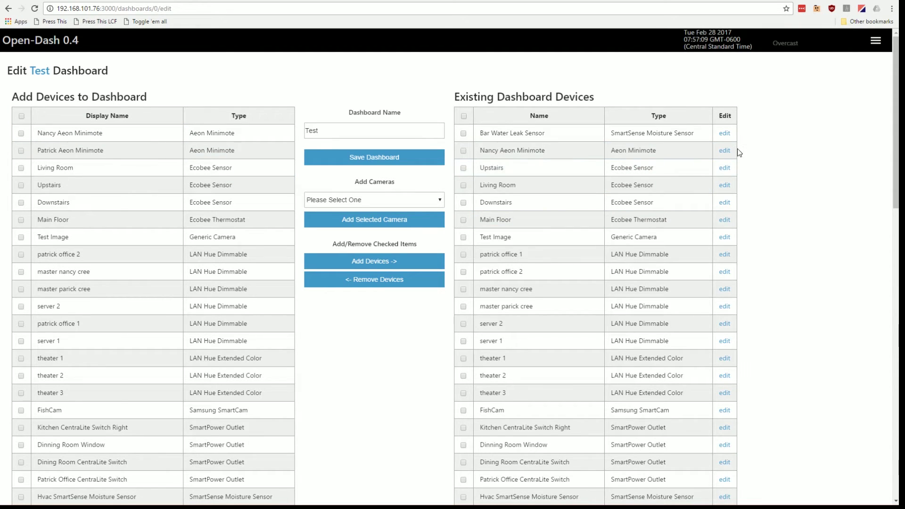
pyautogui.click(44, 73)
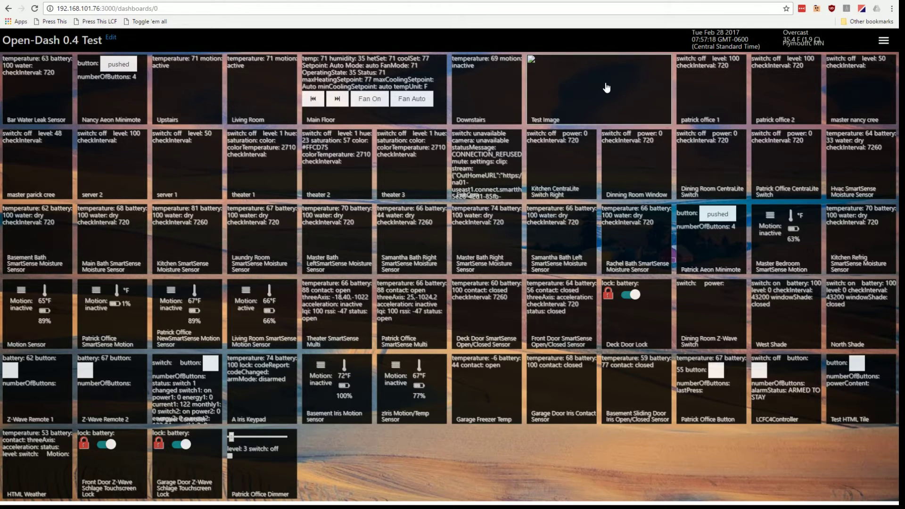
# - Return to the Edit Test Dashboard page from the Edit link
pyautogui.click(111, 39)
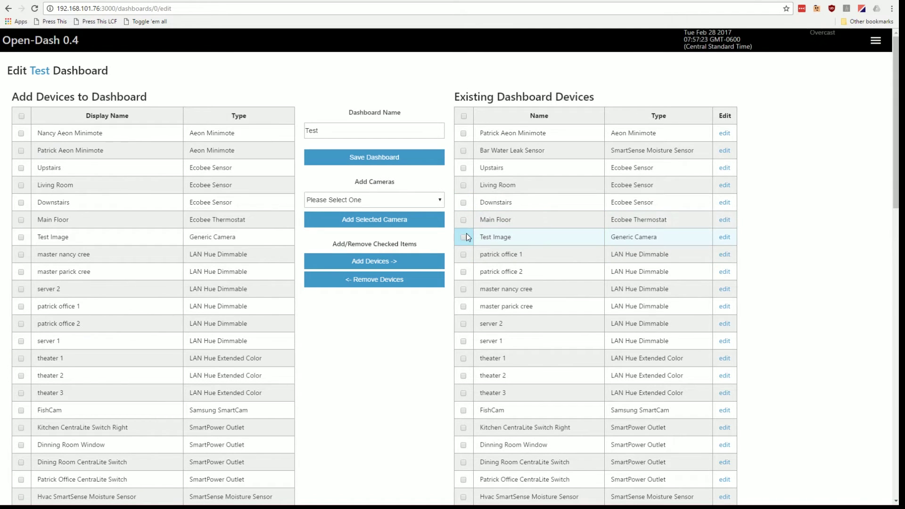
# - Save Test Image as disabled, keeping its camera template, and return to the dashboard
pyautogui.click(724, 237)
pyautogui.click(25, 199)
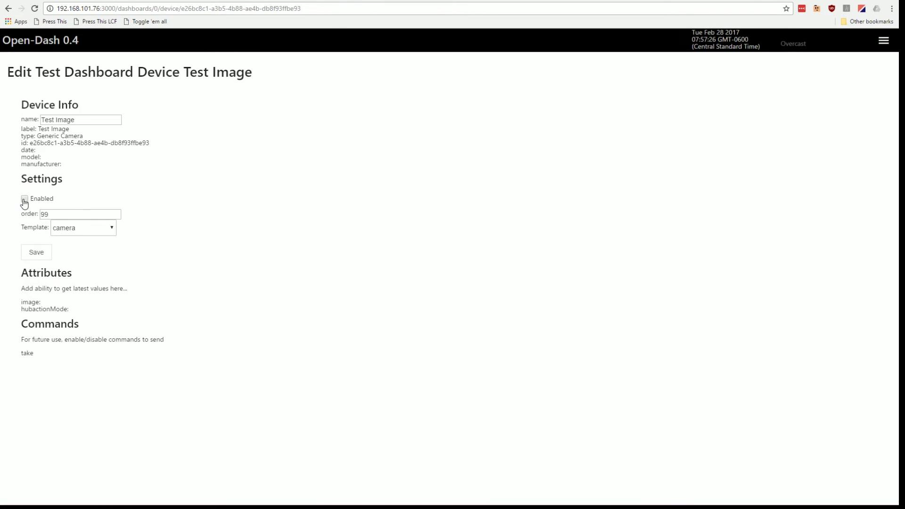
pyautogui.click(69, 230)
pyautogui.click(71, 248)
pyautogui.click(36, 253)
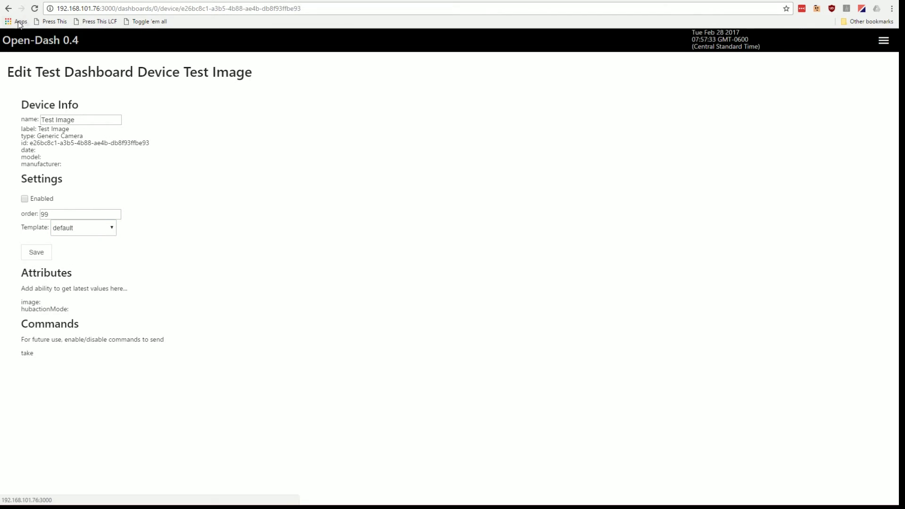
pyautogui.click(8, 9)
pyautogui.click(8, 9)
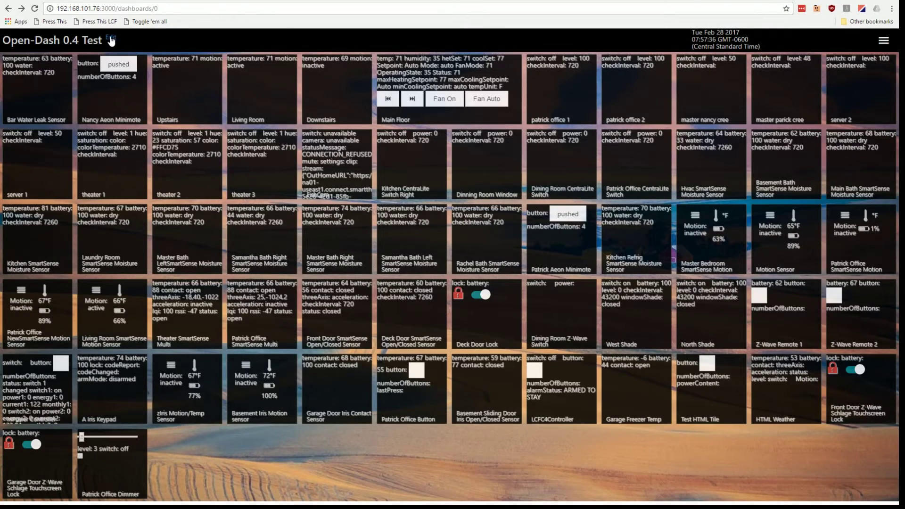
# - On the Edit page, tick Test Image and the Nancy and Patrick Aeon Minimotes
pyautogui.click(111, 40)
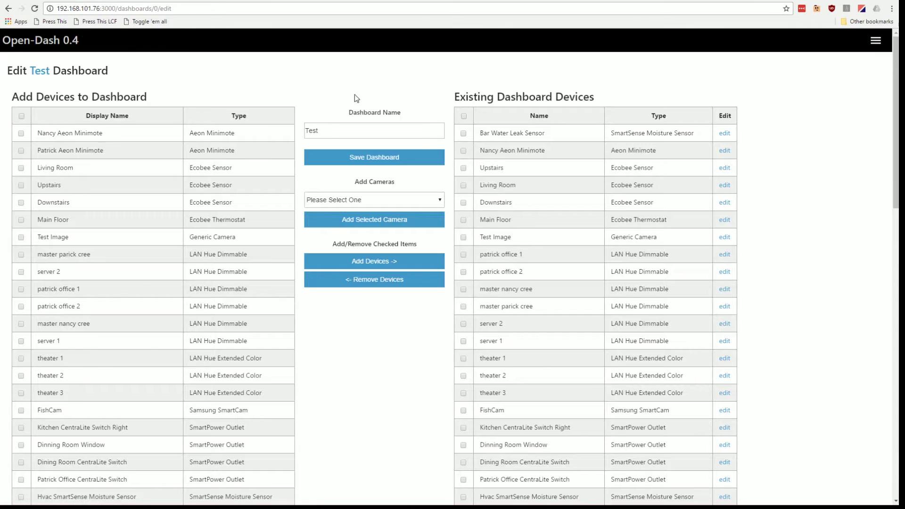
pyautogui.click(465, 239)
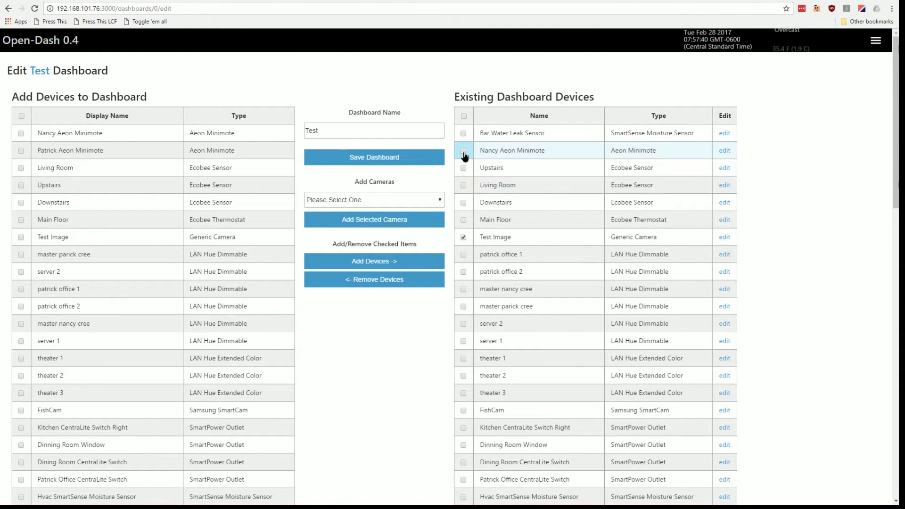
pyautogui.click(463, 150)
pyautogui.scroll(-6, 519, 328)
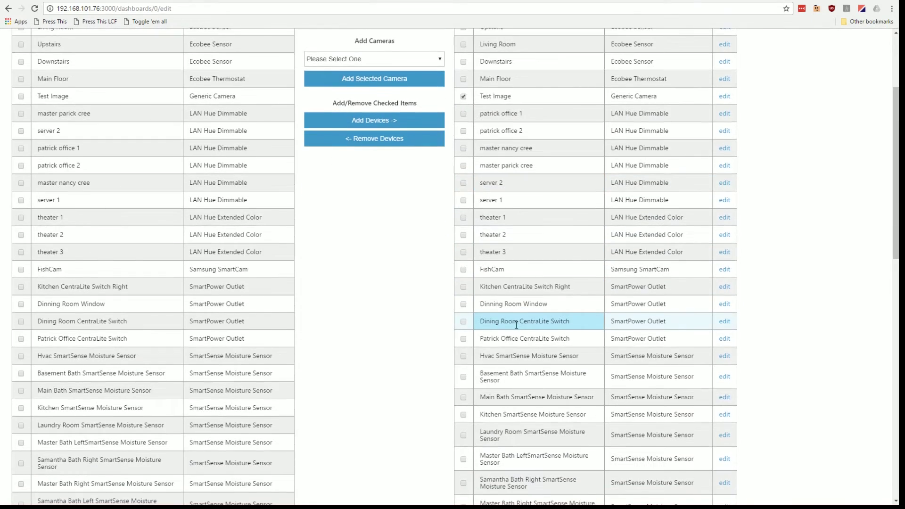
pyautogui.scroll(-3, 516, 319)
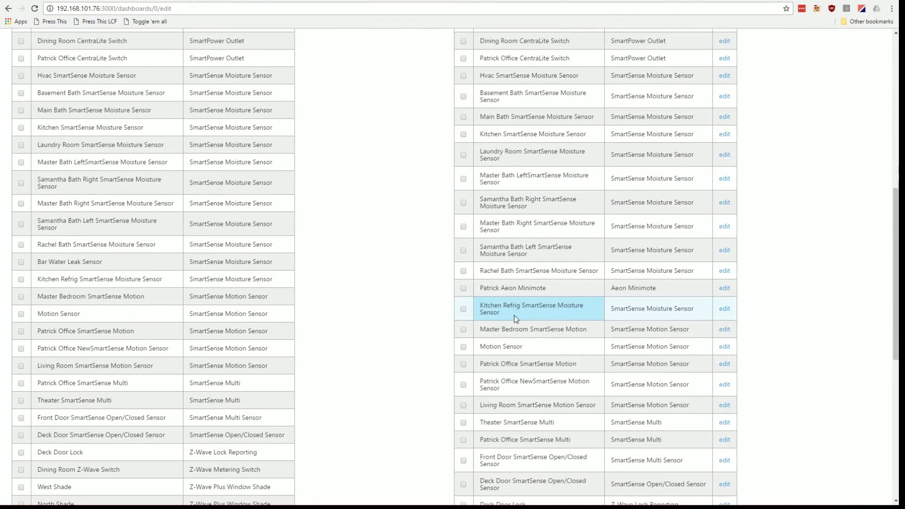
pyautogui.click(464, 289)
pyautogui.scroll(-3, 479, 328)
pyautogui.scroll(-3, 487, 331)
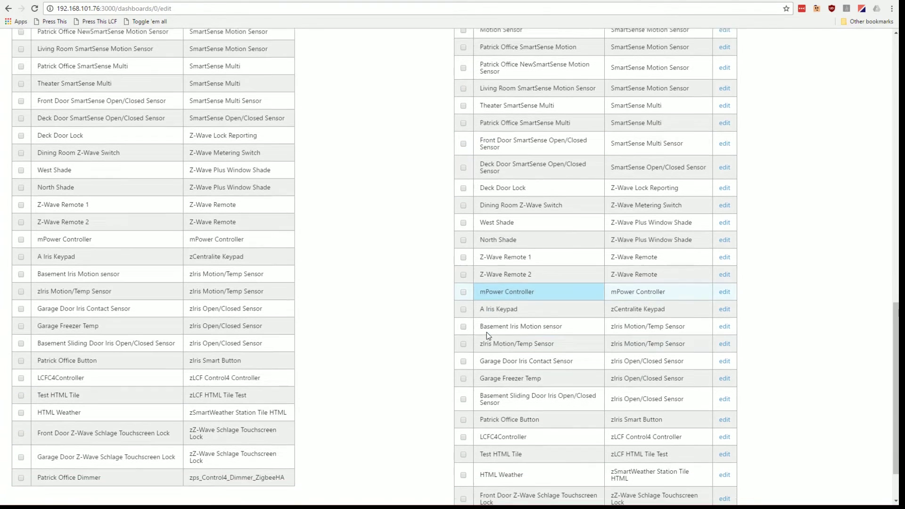
pyautogui.scroll(-1, 486, 332)
# - Tick Z-Wave Remote 1, A Iris Keypad and Test HTML Tile, then remove all marked devices
pyautogui.click(465, 250)
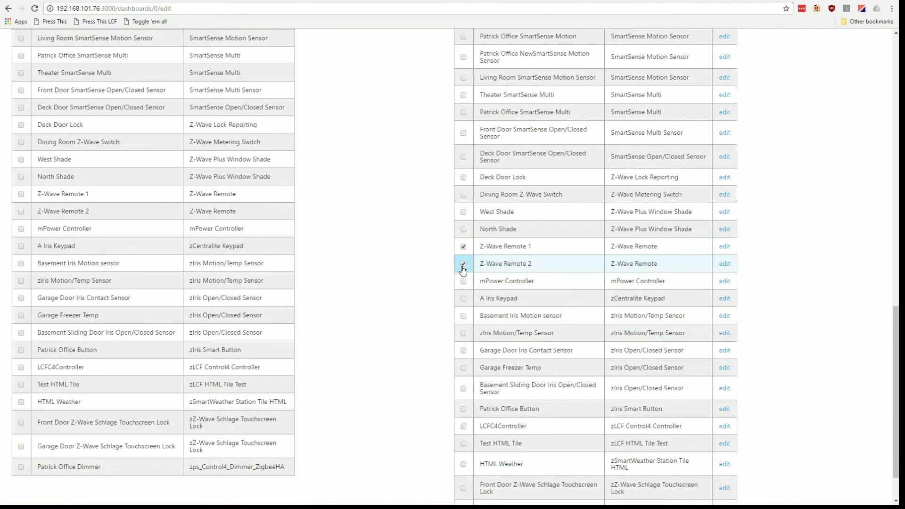
pyautogui.click(463, 299)
pyautogui.scroll(-1, 514, 330)
pyautogui.scroll(-1, 522, 350)
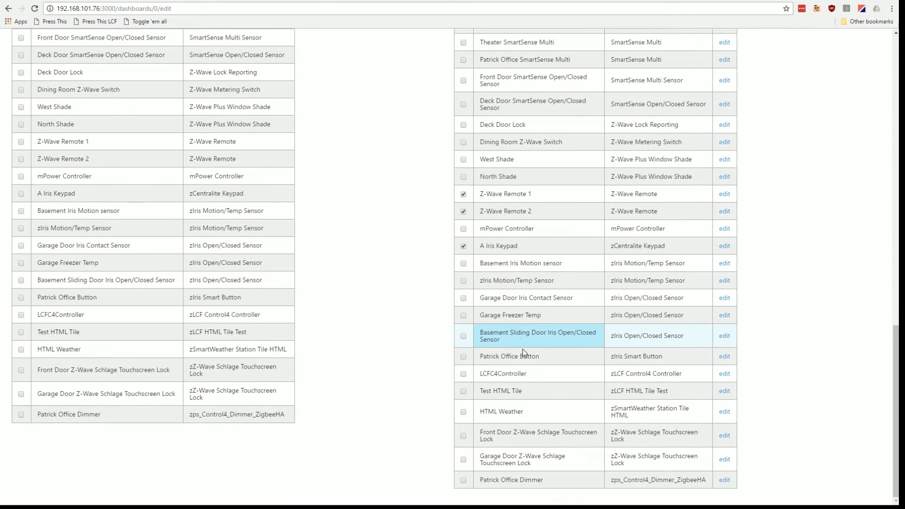
pyautogui.click(463, 395)
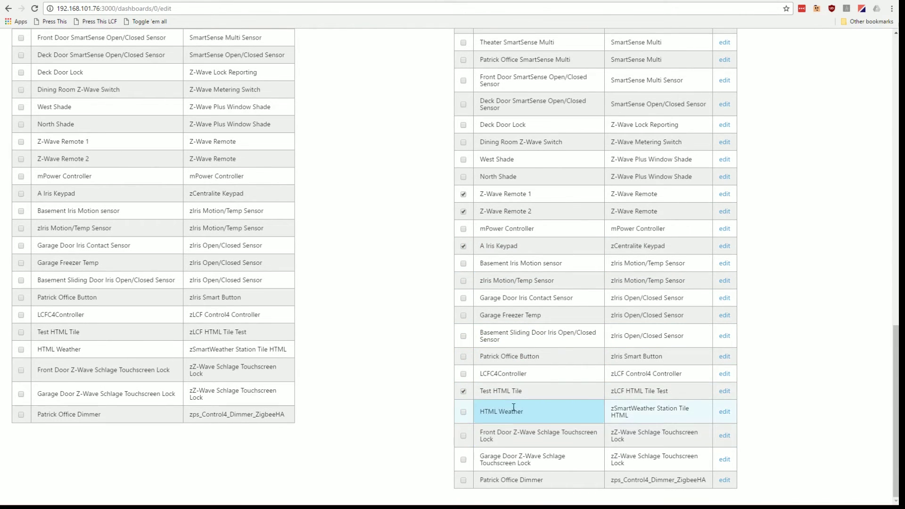
pyautogui.scroll(10, 532, 386)
pyautogui.scroll(3, 529, 388)
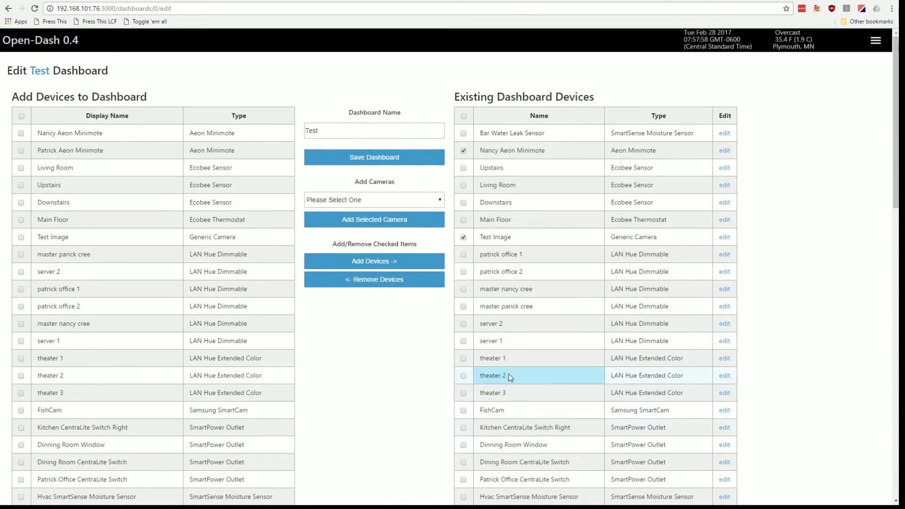
pyautogui.click(380, 281)
pyautogui.scroll(-15, 572, 302)
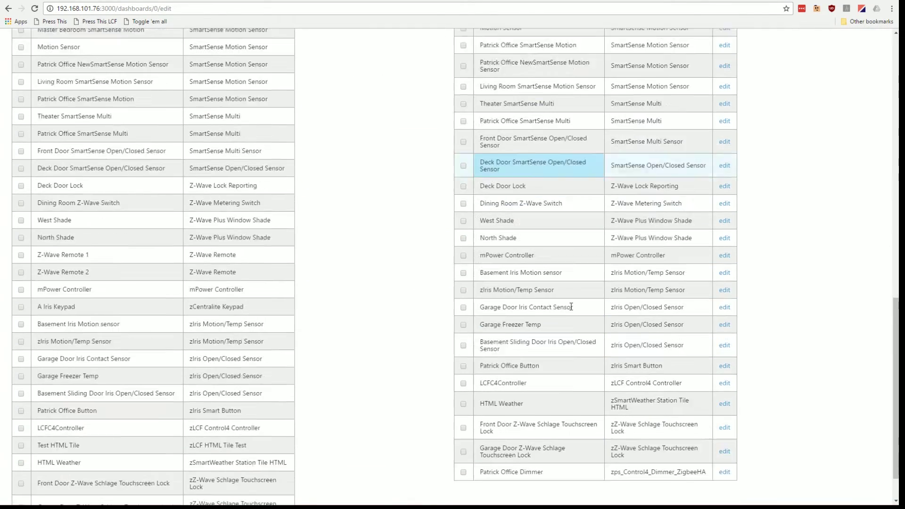
# - Change Patrick Office Dimmer's order from 99 to 1 and save its settings
pyautogui.click(726, 424)
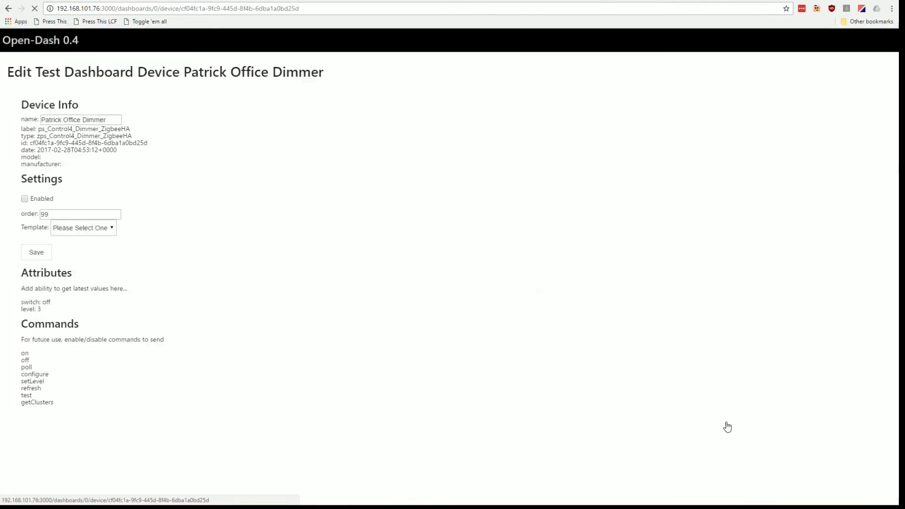
pyautogui.moveTo(57, 215); pyautogui.dragTo(13, 211)
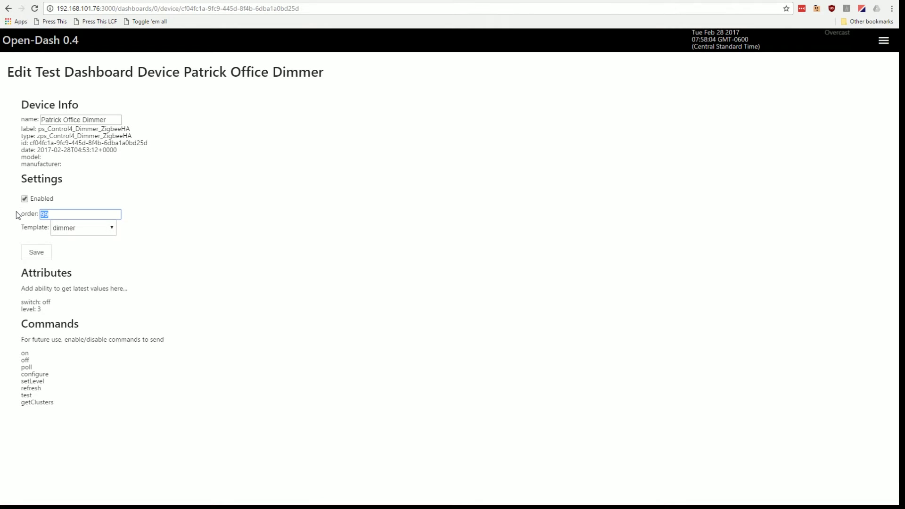
pyautogui.write('1')
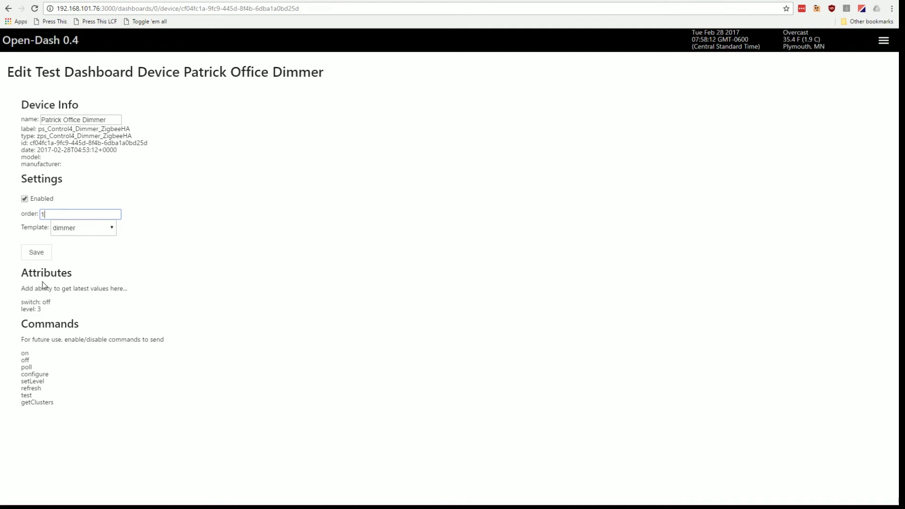
pyautogui.click(35, 255)
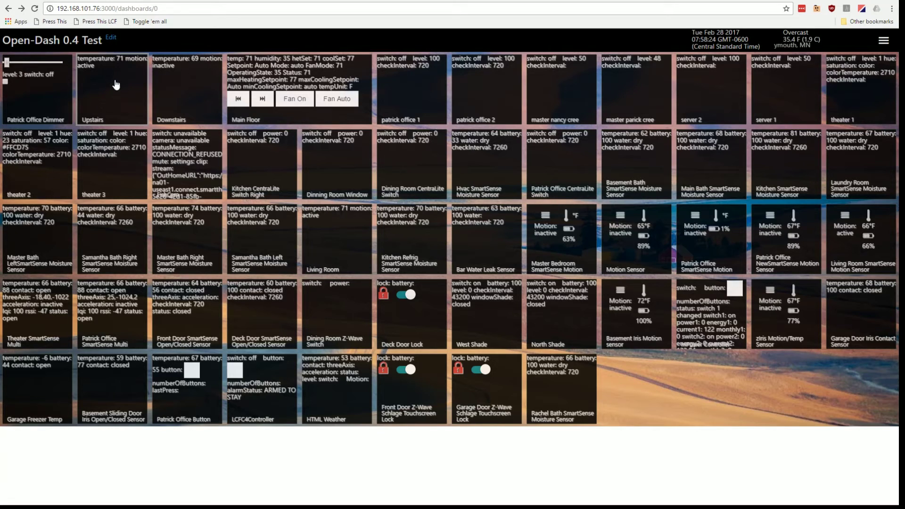
# - Choose the dimmer template for patrick office 1, then go back to the device list
pyautogui.click(113, 39)
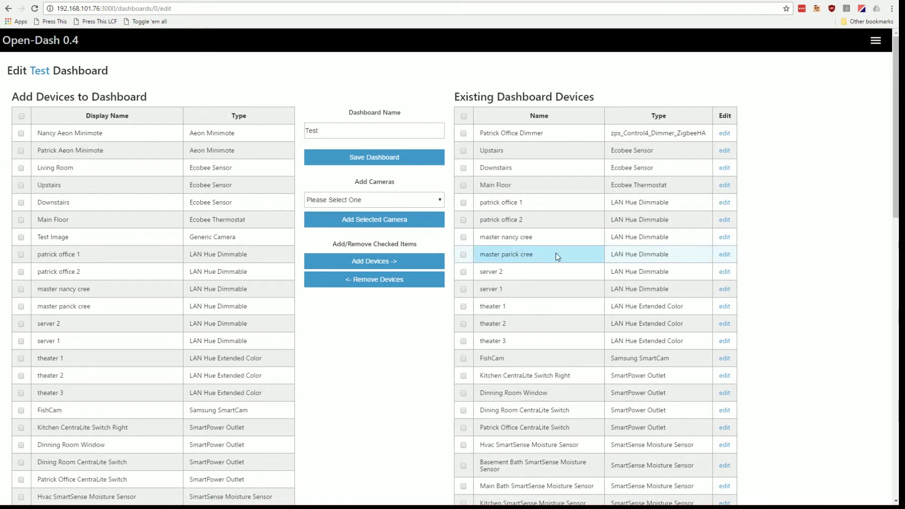
pyautogui.click(721, 205)
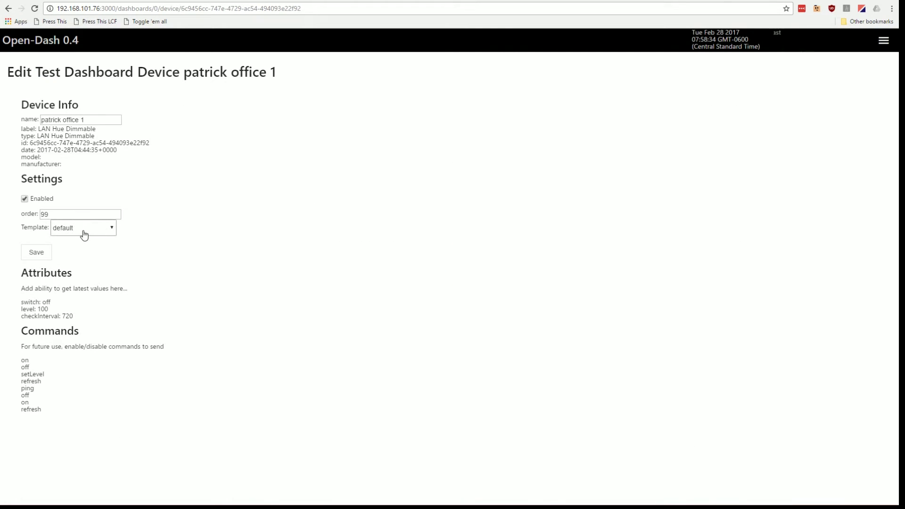
pyautogui.click(84, 228)
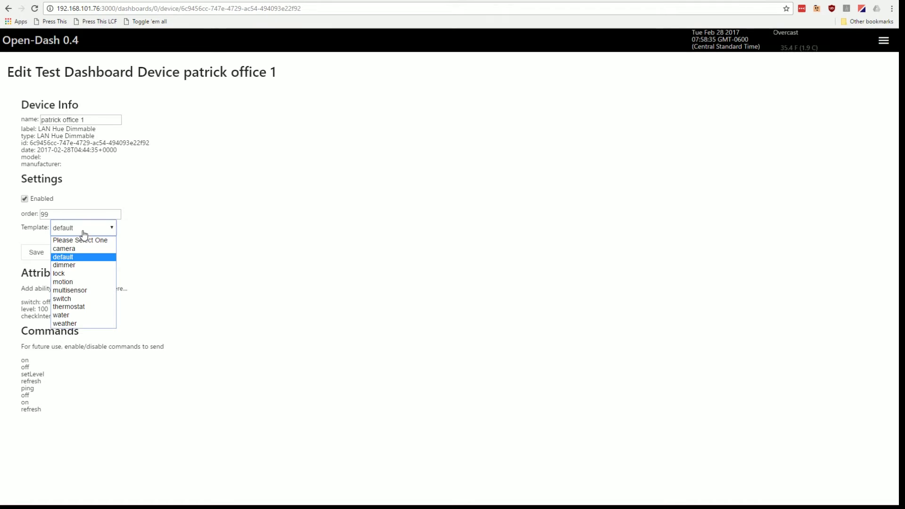
pyautogui.click(79, 269)
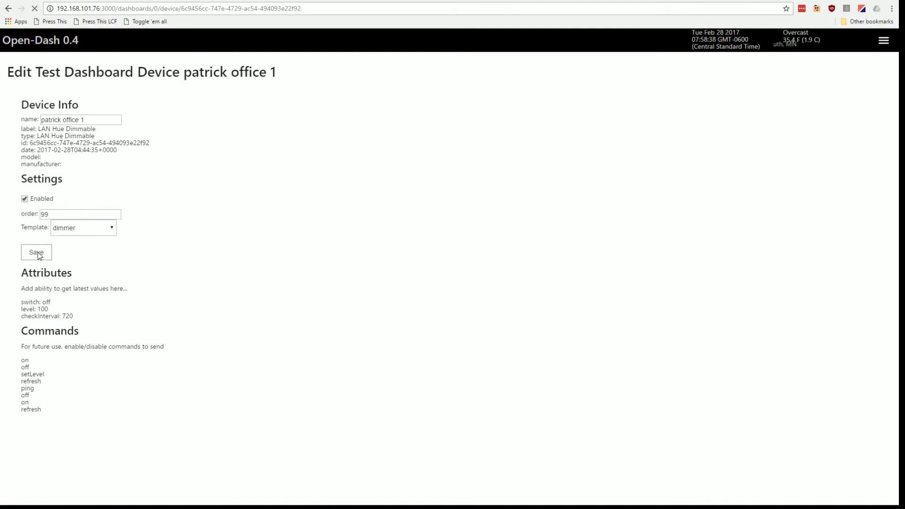
pyautogui.click(8, 9)
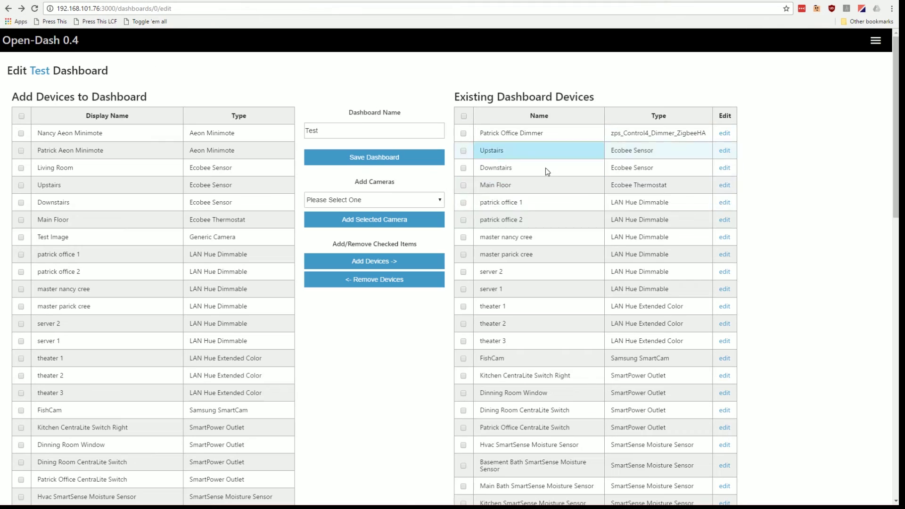
# - Give patrick office 2 the dimmer template and order 2, and save
pyautogui.click(724, 220)
pyautogui.click(101, 230)
pyautogui.click(88, 265)
pyautogui.doubleClick(45, 215)
pyautogui.write('2')
pyautogui.click(37, 253)
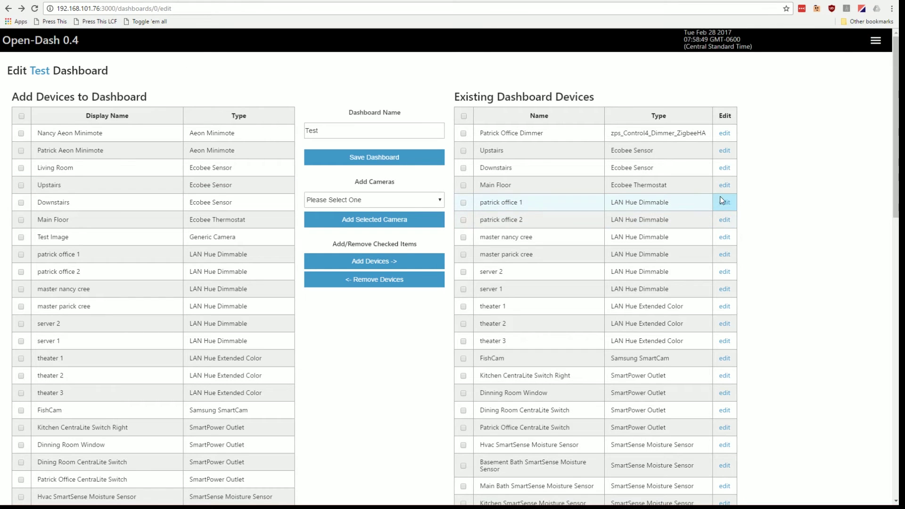
# - Reopen patrick office 1 and save its settings with order 2
pyautogui.click(722, 202)
pyautogui.click(46, 215)
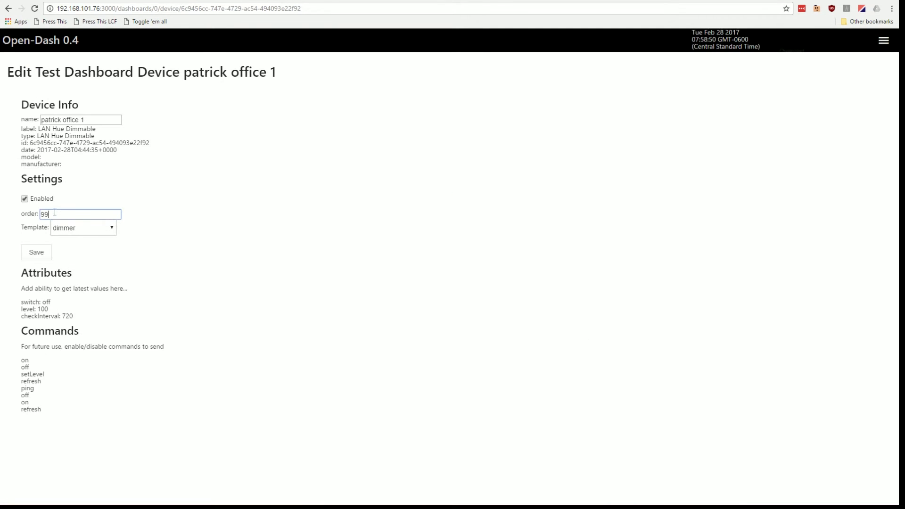
pyautogui.click(37, 252)
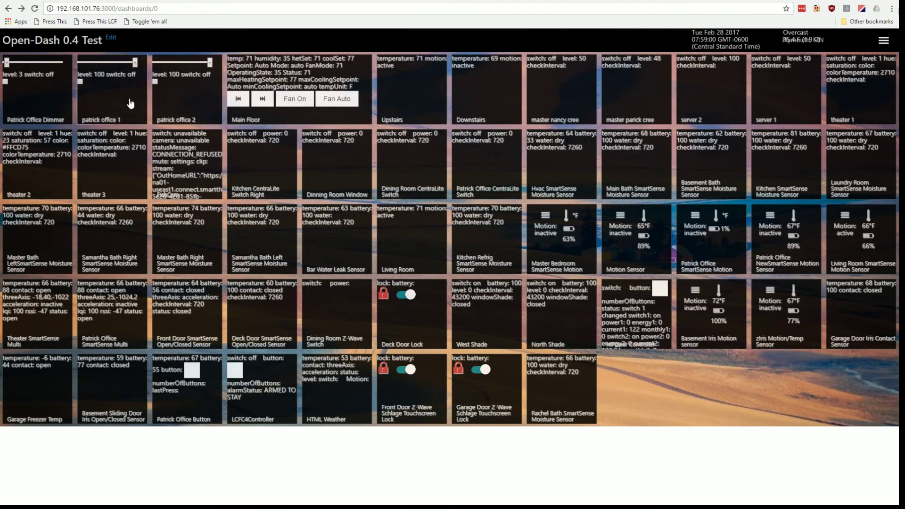
# - Turn patrick office 1 on from its tile, then off again, and switch to File Explorer
pyautogui.click(80, 83)
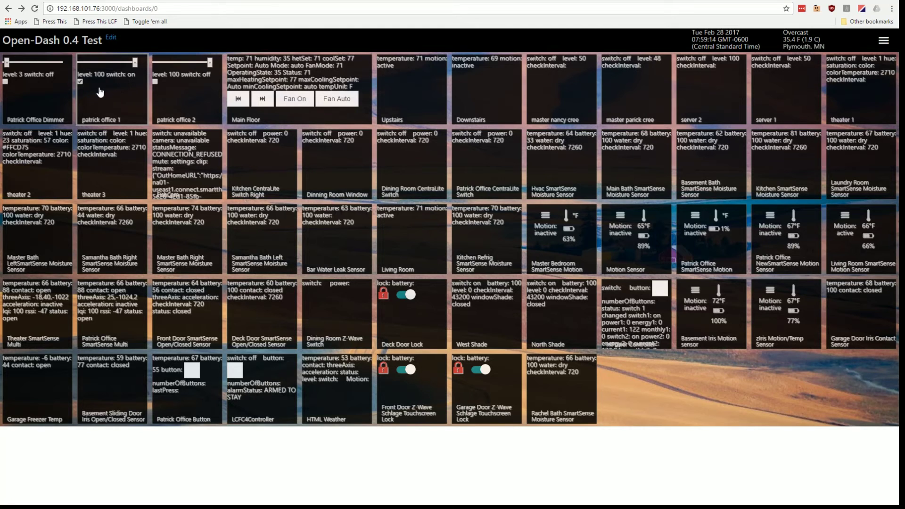
pyautogui.click(81, 83)
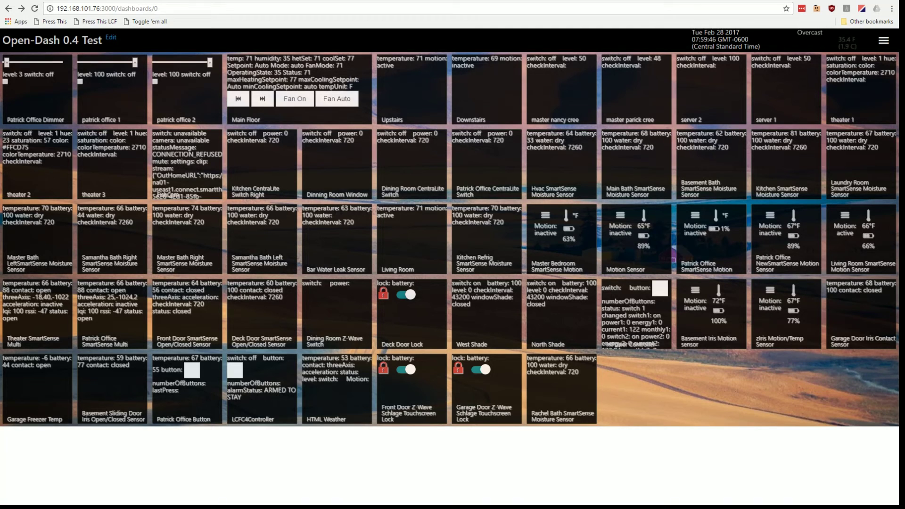
pyautogui.hotkey('alt', 'Tab')
# - Browse into open-dash-diy\app\views\devices and bring up dimmer.hbs's context menu
pyautogui.doubleClick(282, 214)
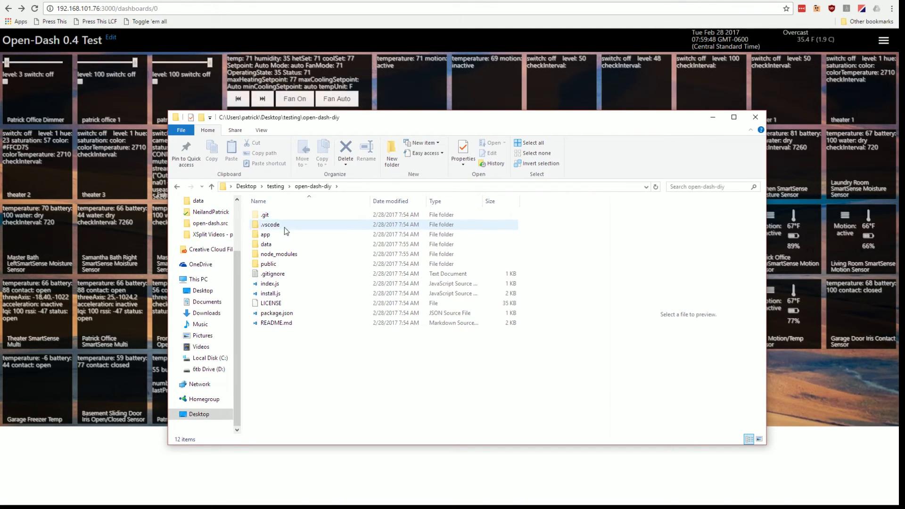
pyautogui.doubleClick(278, 236)
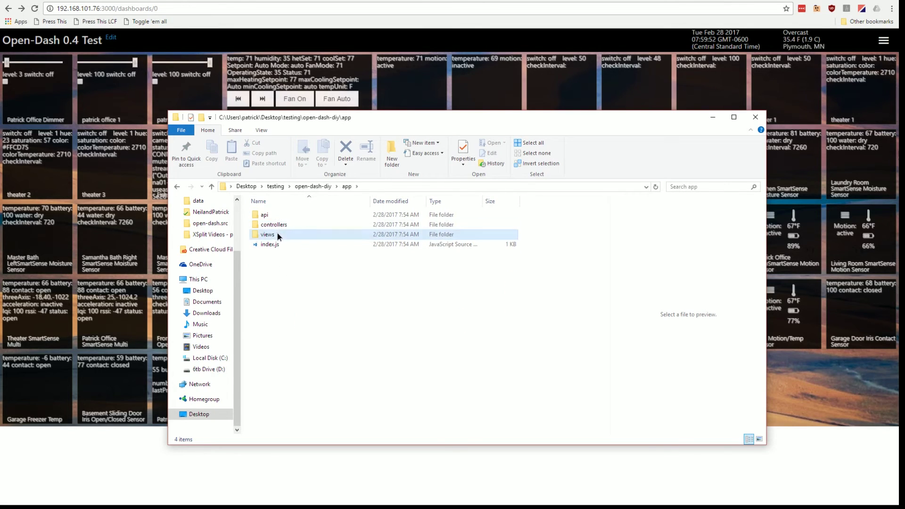
pyautogui.doubleClick(277, 232)
pyautogui.doubleClick(269, 215)
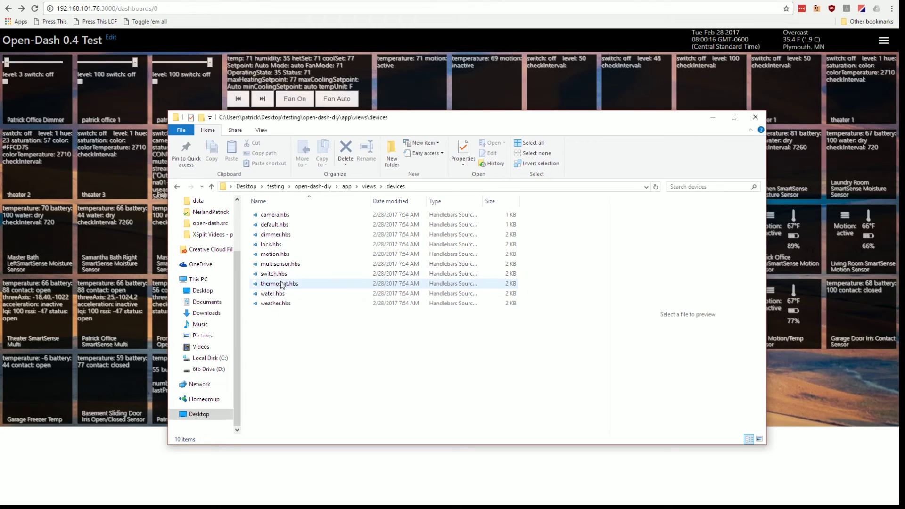
pyautogui.rightClick(271, 235)
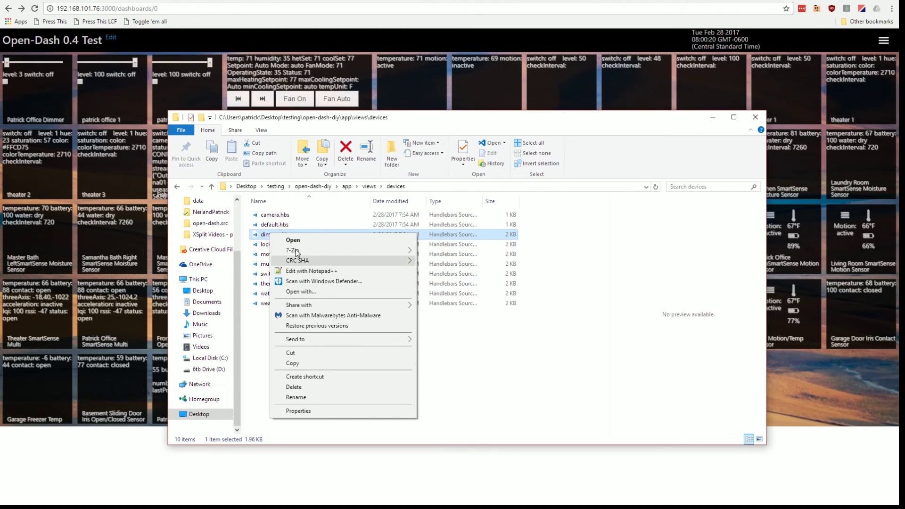
# - Open dimmer.hbs in VS Code, shift the window left, and place the cursor in line 6's level span
pyautogui.click(292, 240)
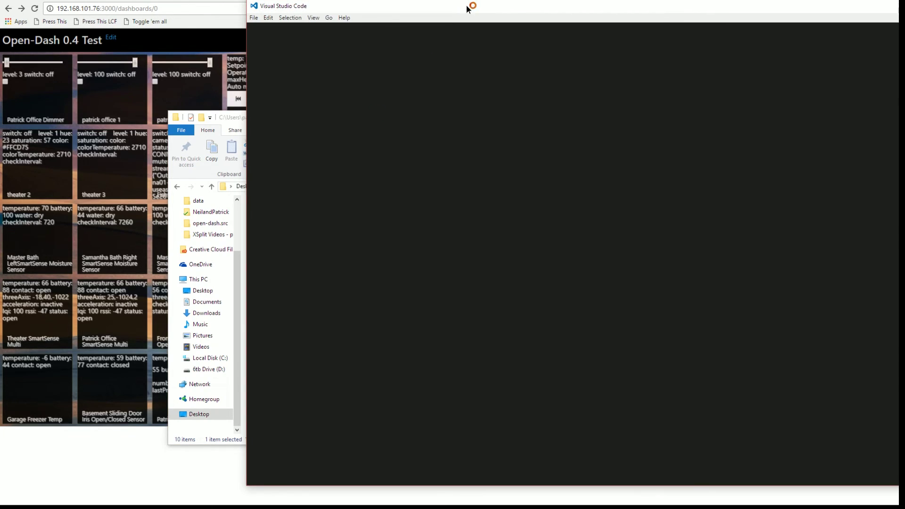
pyautogui.moveTo(460, 8); pyautogui.dragTo(287, 9)
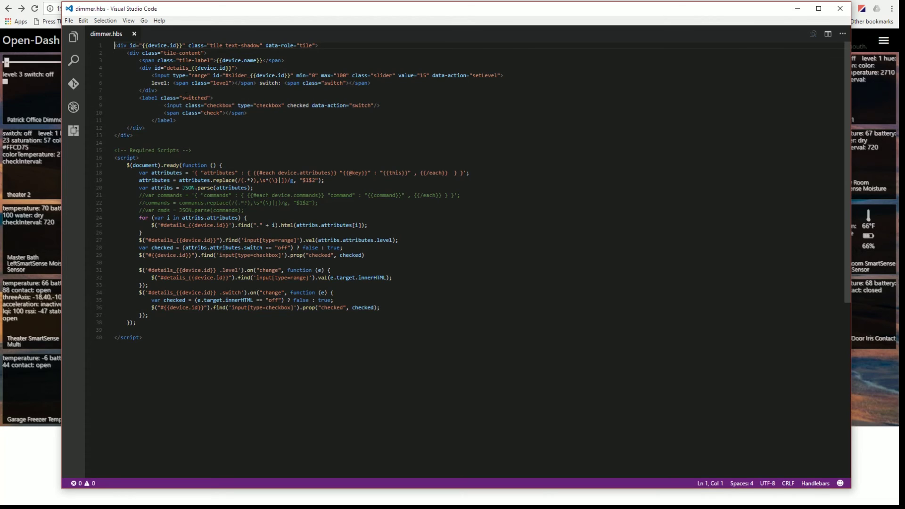
pyautogui.moveTo(163, 76)
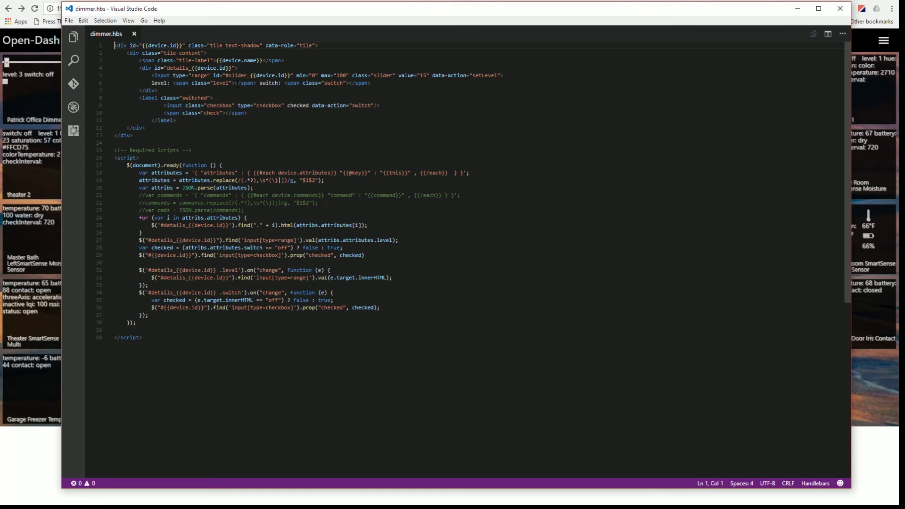
pyautogui.click(236, 83)
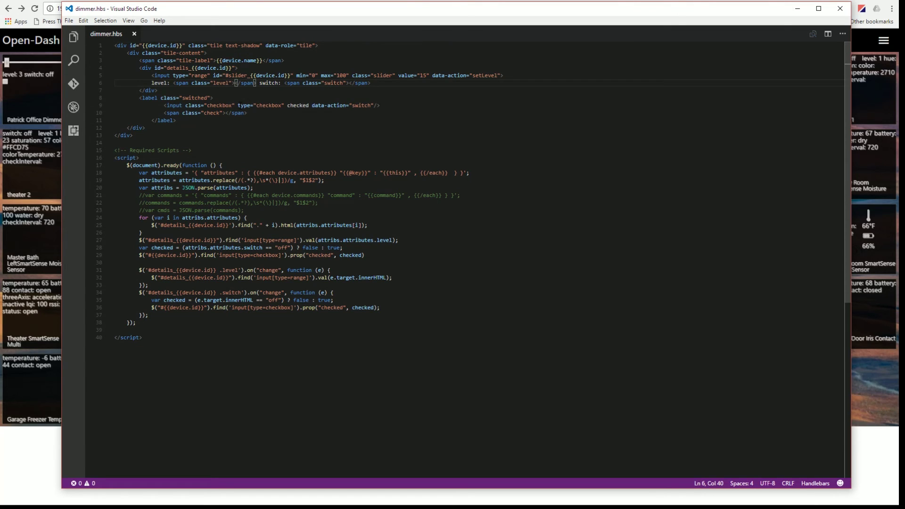
# - Inspect the Patrick Office Dimmer tile, expanding tile-content, details and script, then close DevTools
pyautogui.rightClick(41, 103)
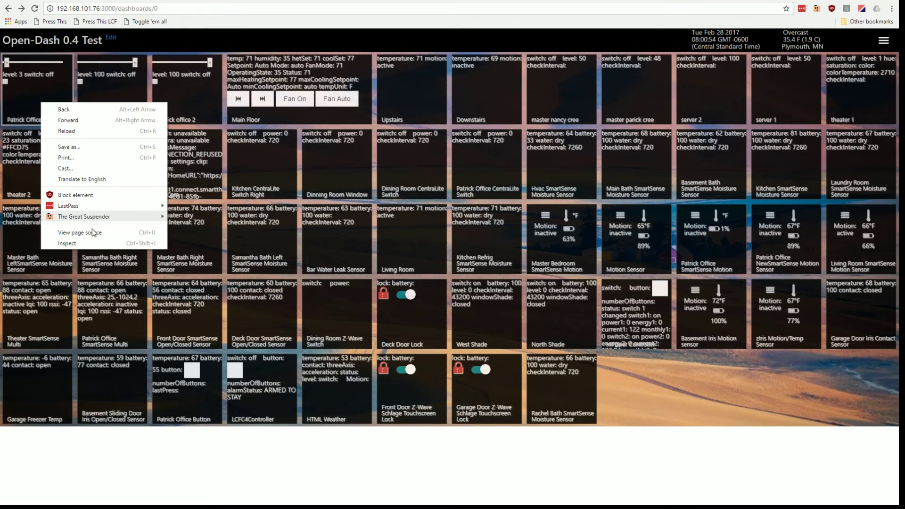
pyautogui.click(92, 244)
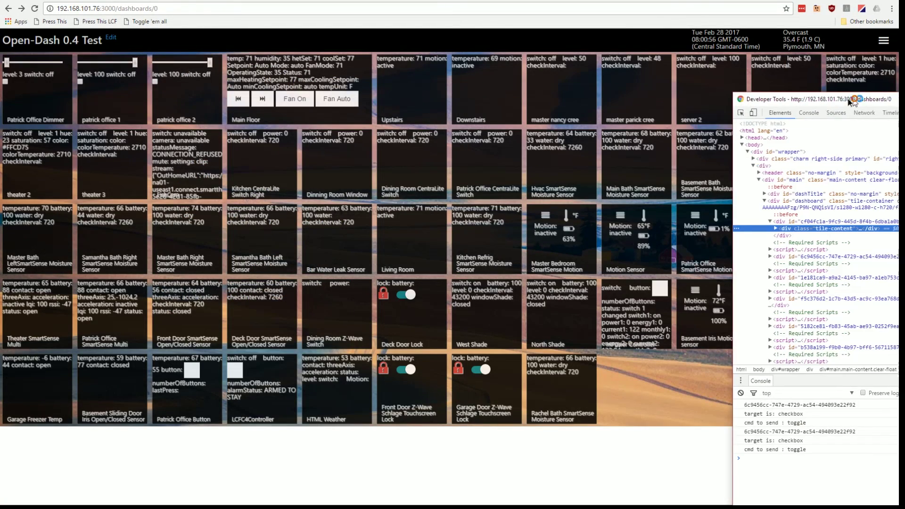
pyautogui.moveTo(851, 97); pyautogui.dragTo(215, 19)
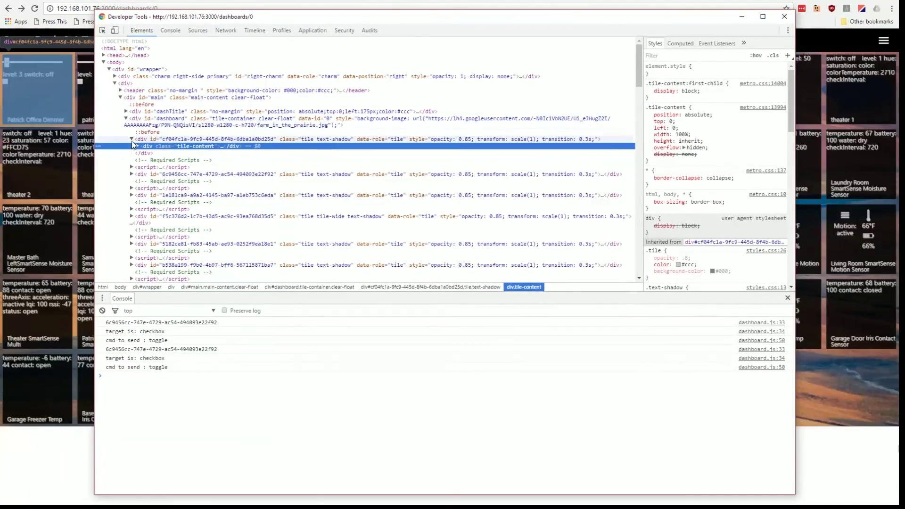
pyautogui.click(137, 147)
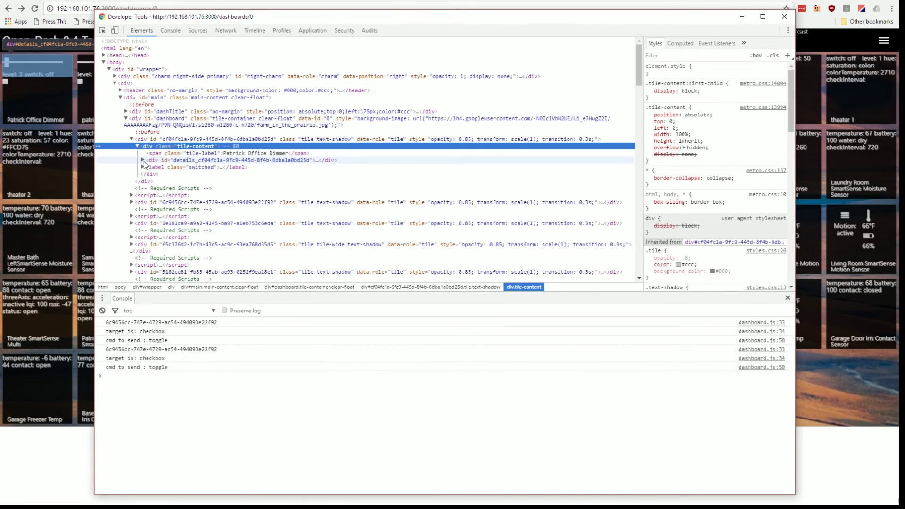
pyautogui.click(143, 160)
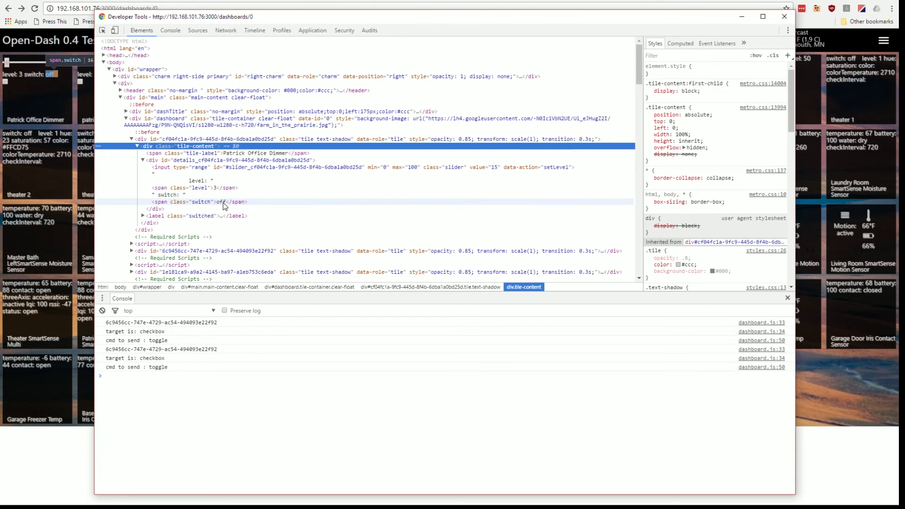
pyautogui.click(132, 243)
pyautogui.scroll(-5, 242, 185)
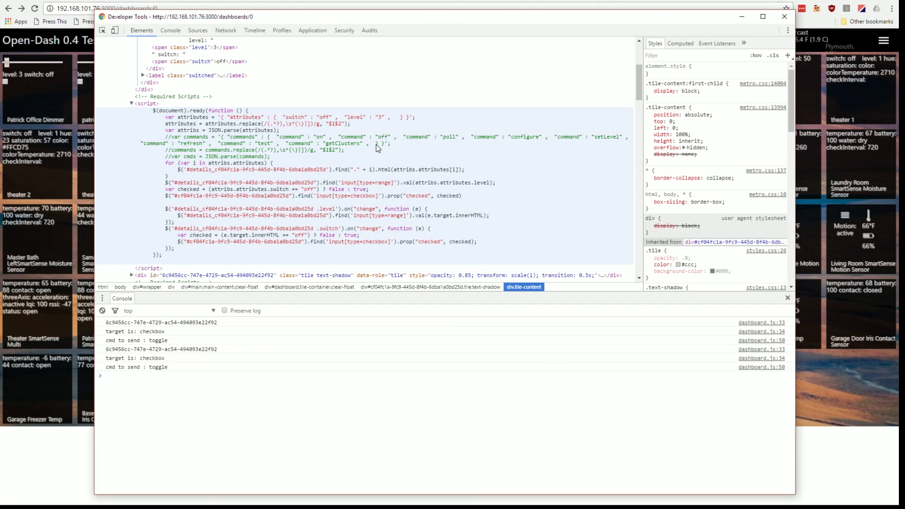
pyautogui.click(785, 17)
# - Load the metroui.org.ua home page in a new browser tab
pyautogui.hotkey('ctrl', 't')
pyautogui.write('metro')
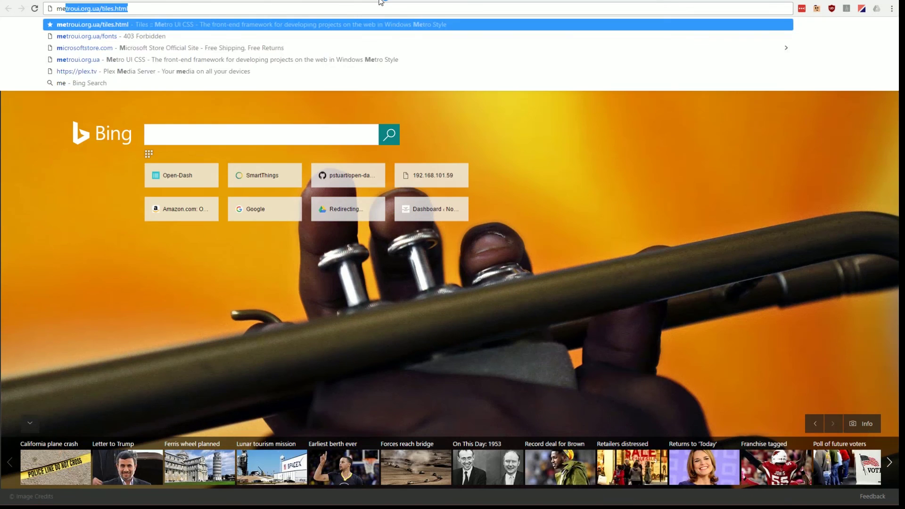
pyautogui.write('ui.org.ua/ti')
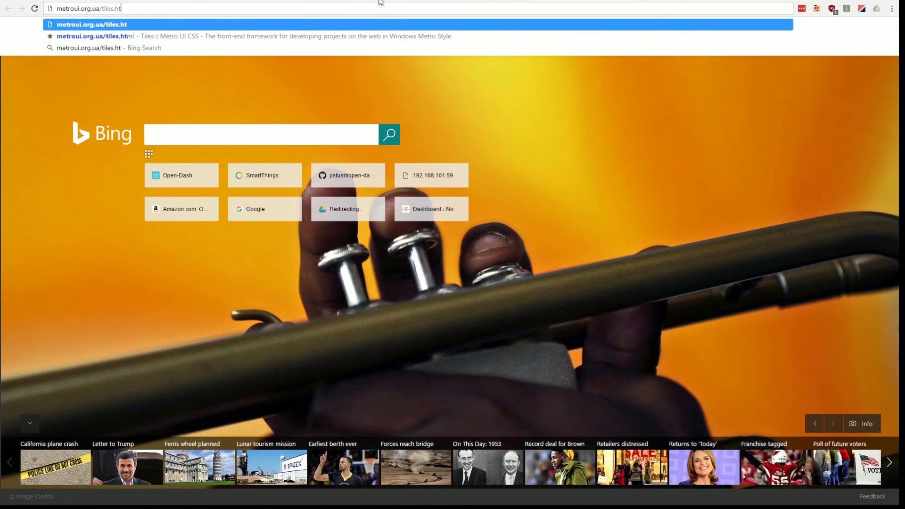
pyautogui.press('BackSpace')
pyautogui.press('BackSpace')
pyautogui.press('Return')
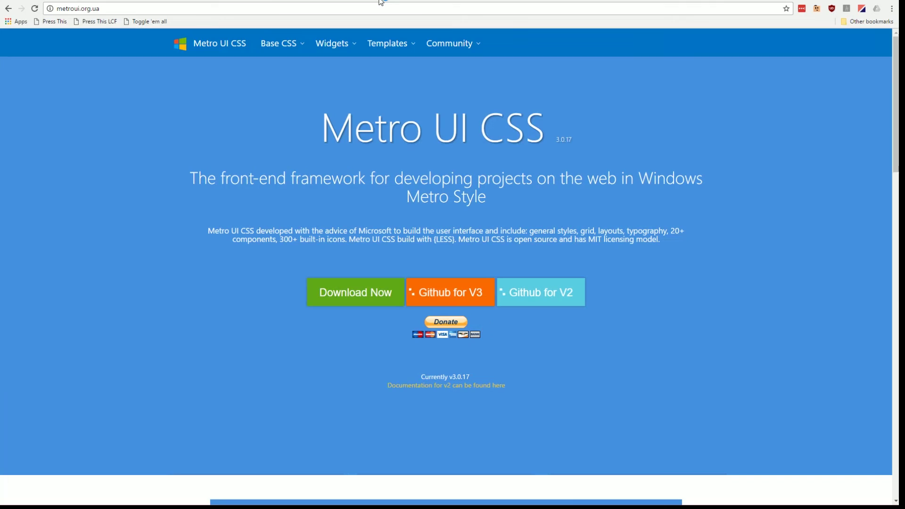
# - Go to the Tiles page under Widgets > Visualization
pyautogui.click(333, 41)
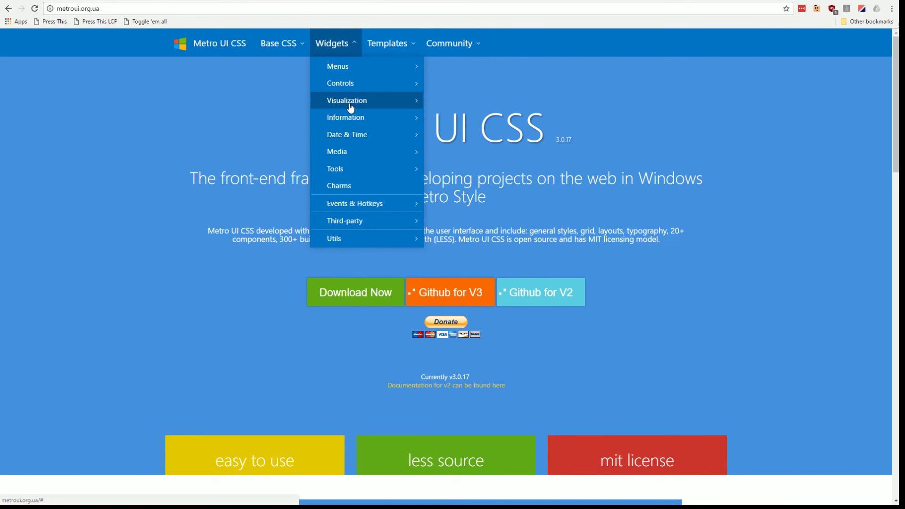
pyautogui.moveTo(351, 108)
pyautogui.click(443, 93)
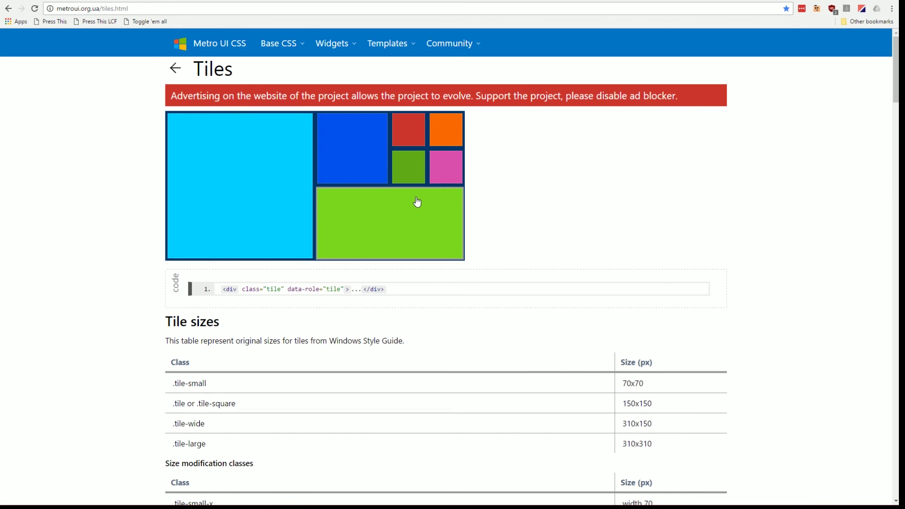
# - Return to the Open-Dash tab showing the Test dashboard's live device tiles, led by the three dimmers
pyautogui.hotkey('ctrl', 'Tab')
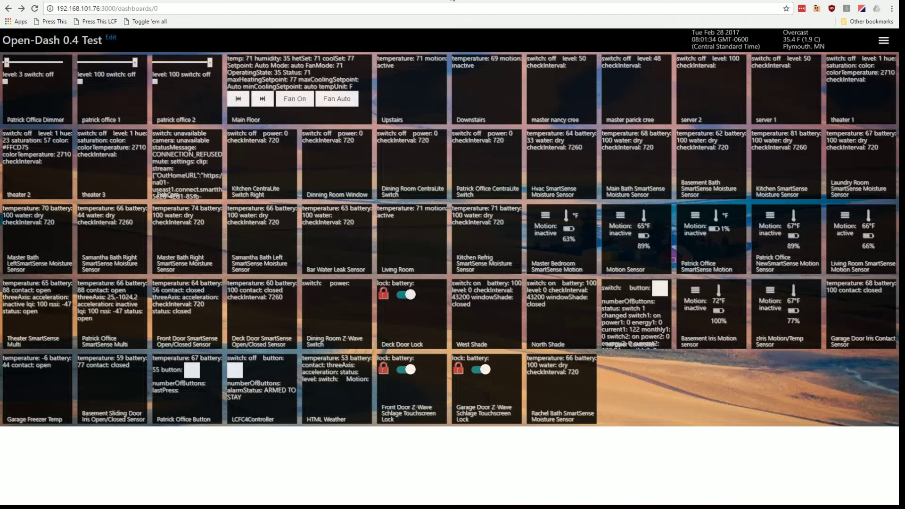